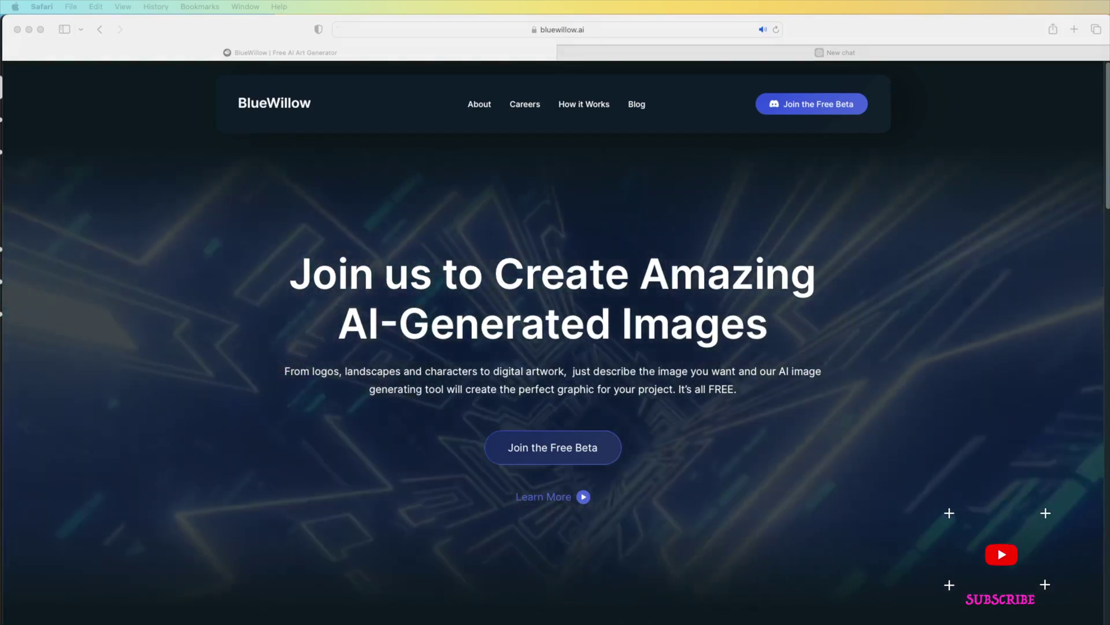
# Switch to Discord and open the BlueWillow AI server.
pyautogui.press('super+Tab')
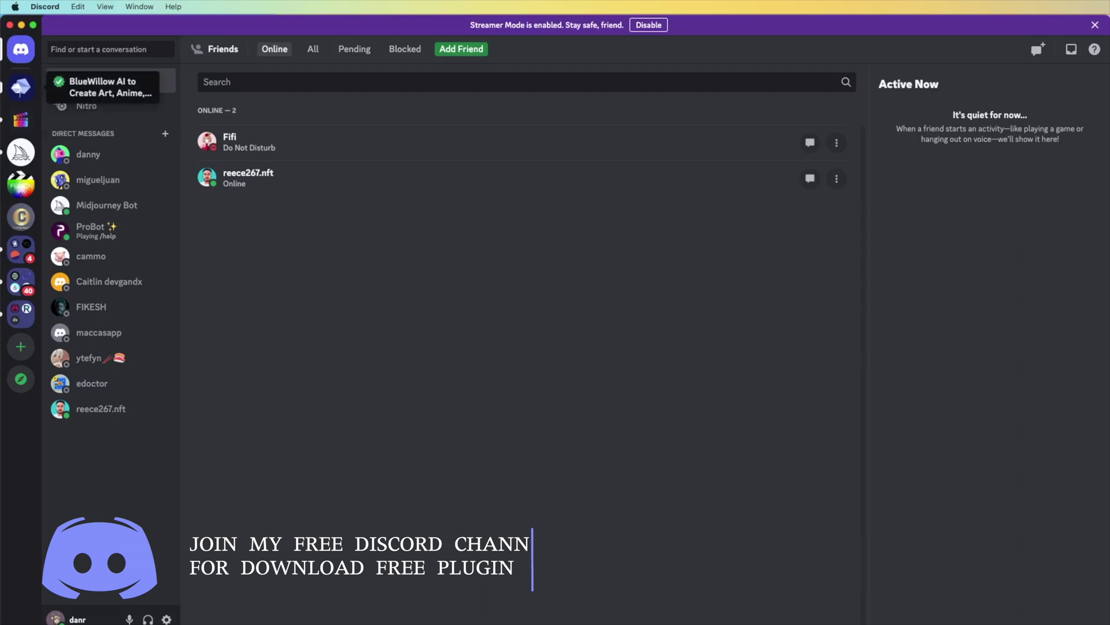
pyautogui.click(21, 87)
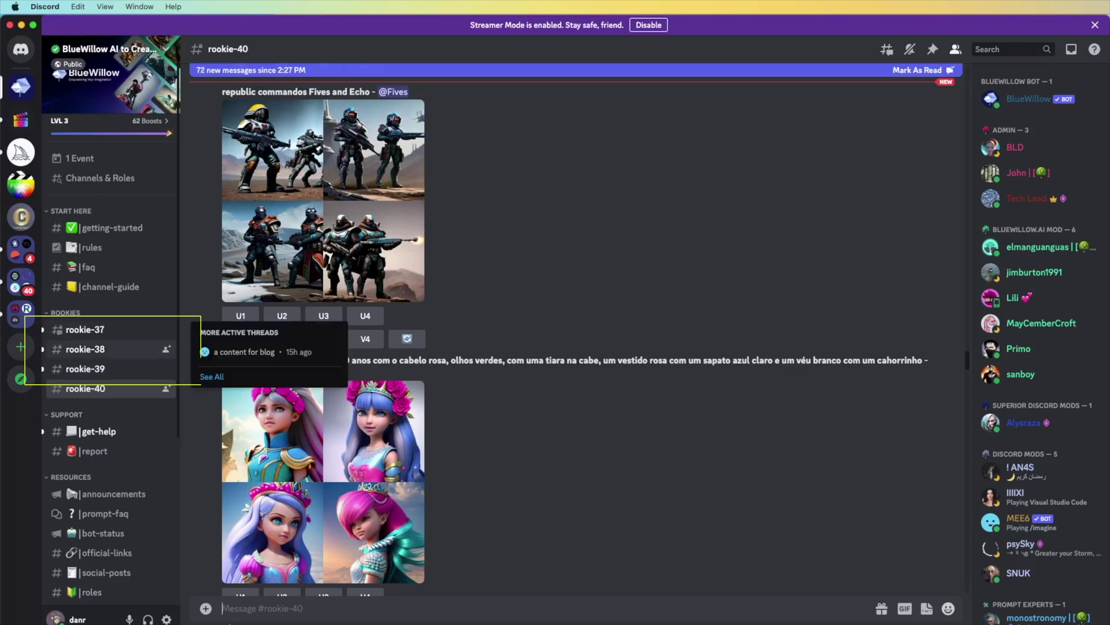
pyautogui.moveTo(87, 329)
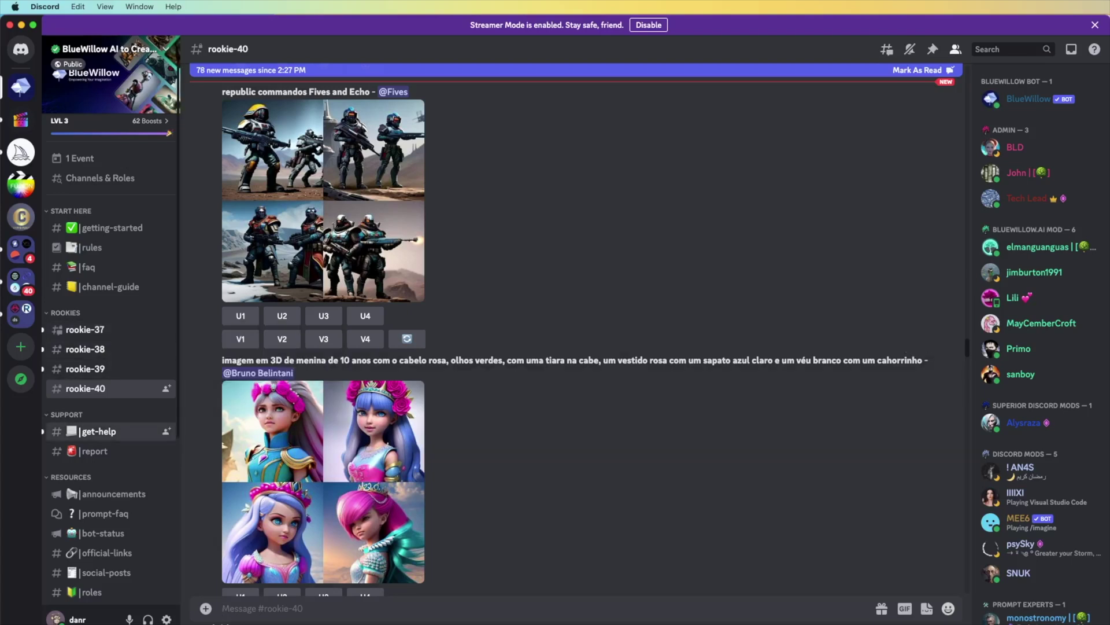
# Look through the get-help channel's earlier messages and the server's list of channels.
pyautogui.click(98, 431)
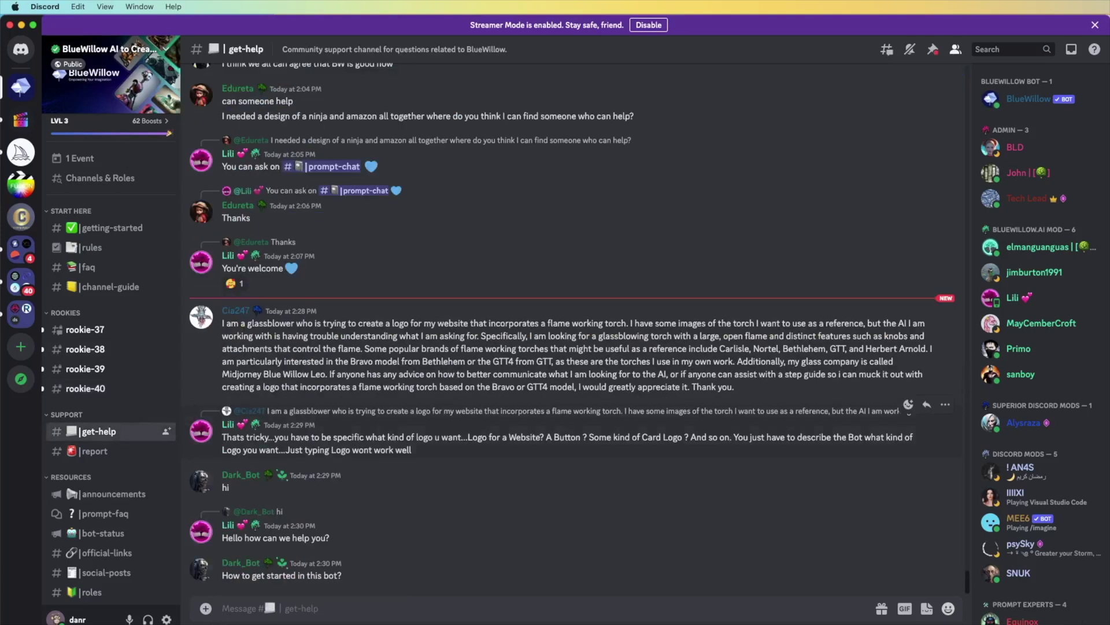
pyautogui.scroll(5, 573, 330)
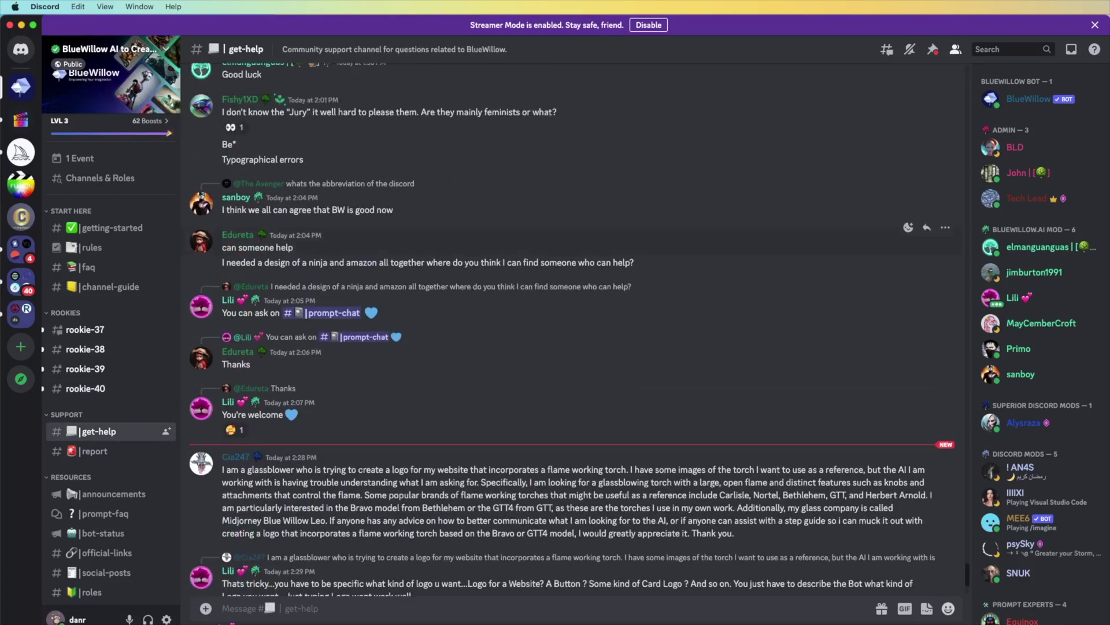
pyautogui.scroll(12, 572, 330)
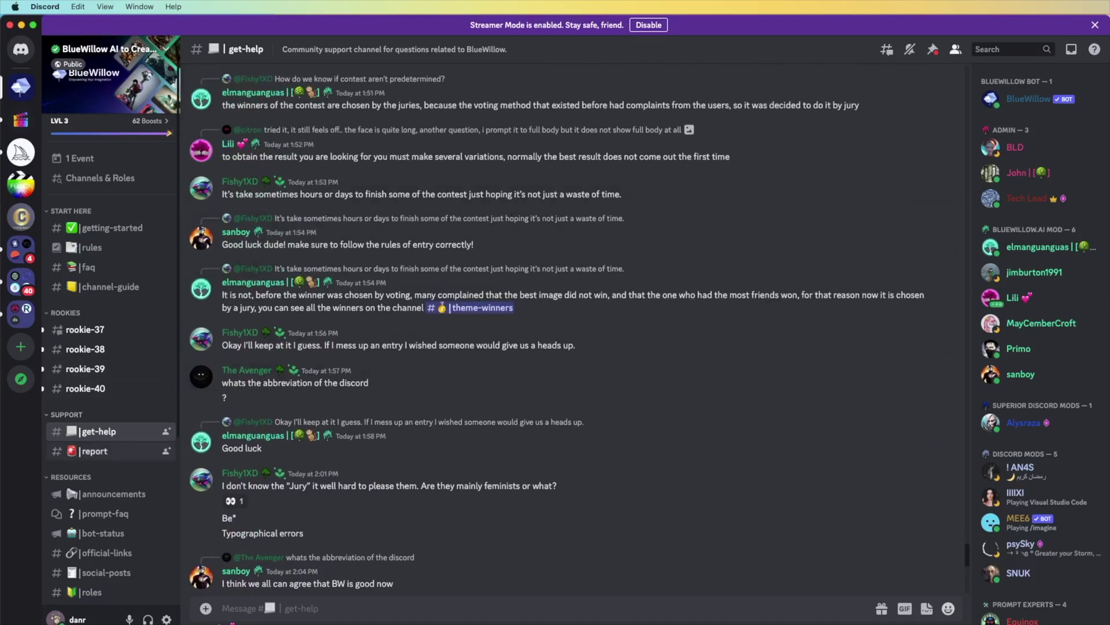
pyautogui.moveTo(104, 533)
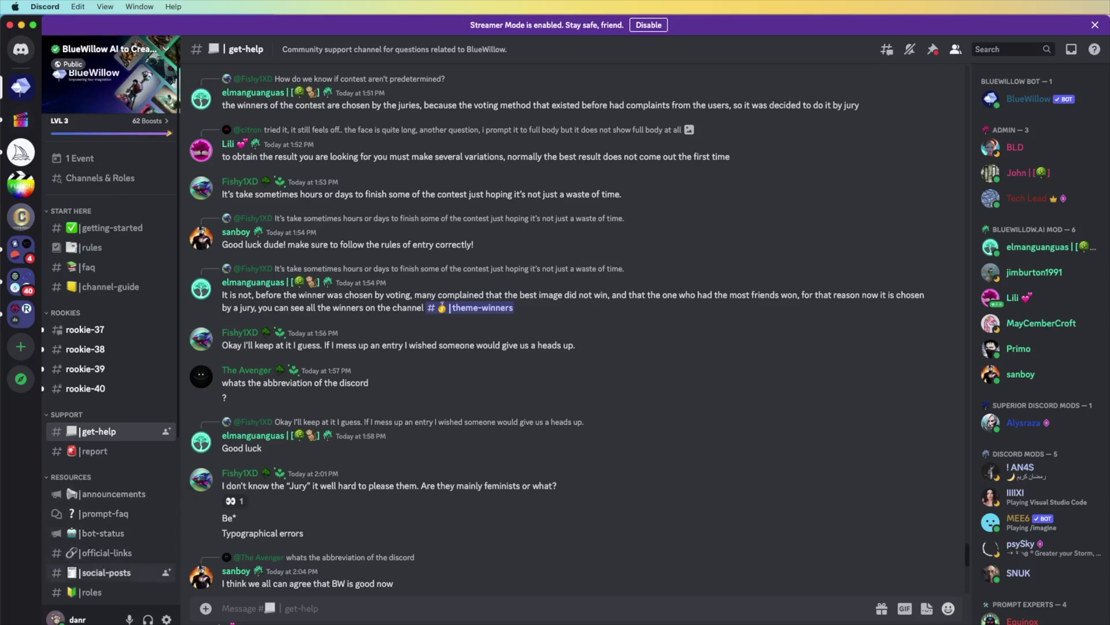
pyautogui.scroll(-5, 110, 521)
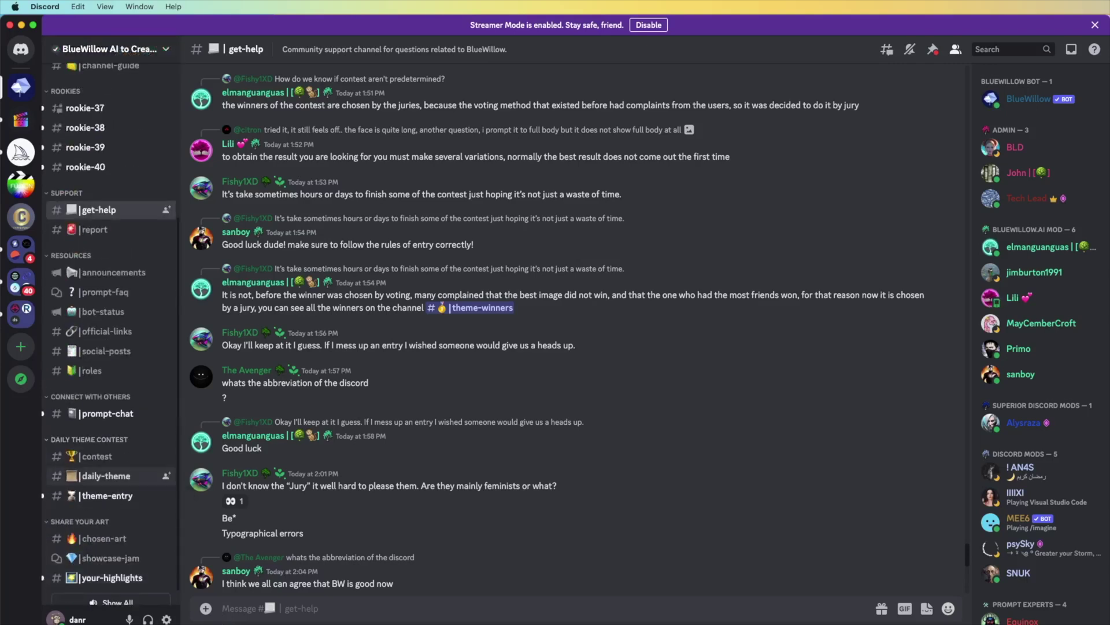
pyautogui.scroll(2, 110, 474)
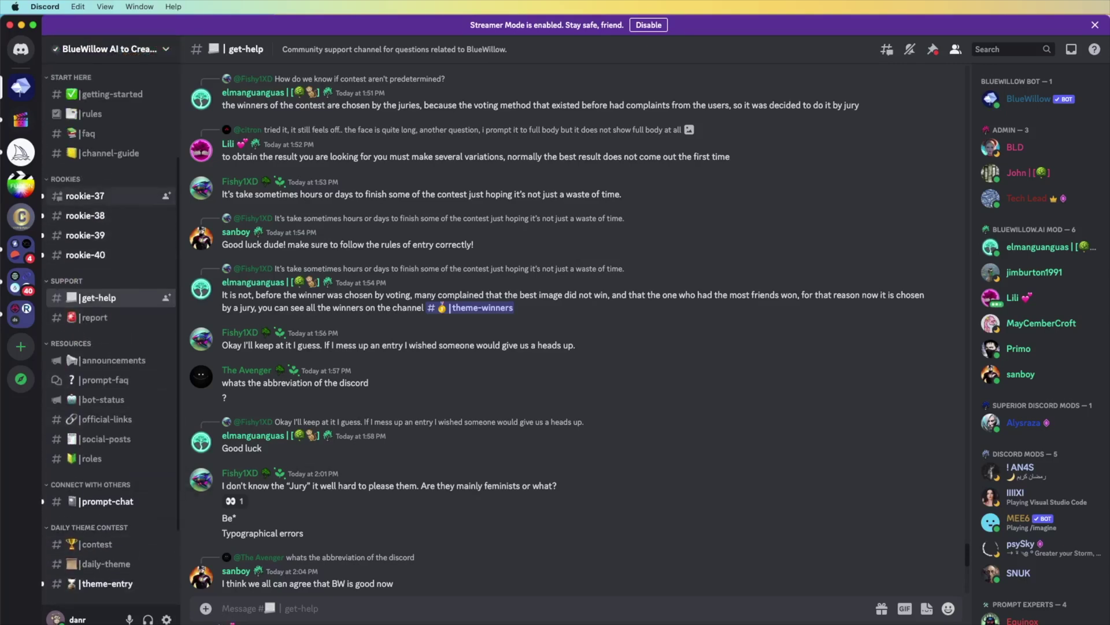
# Open the rookie-38 channel and begin an /imagine command, leaving its prompt empty.
pyautogui.click(85, 195)
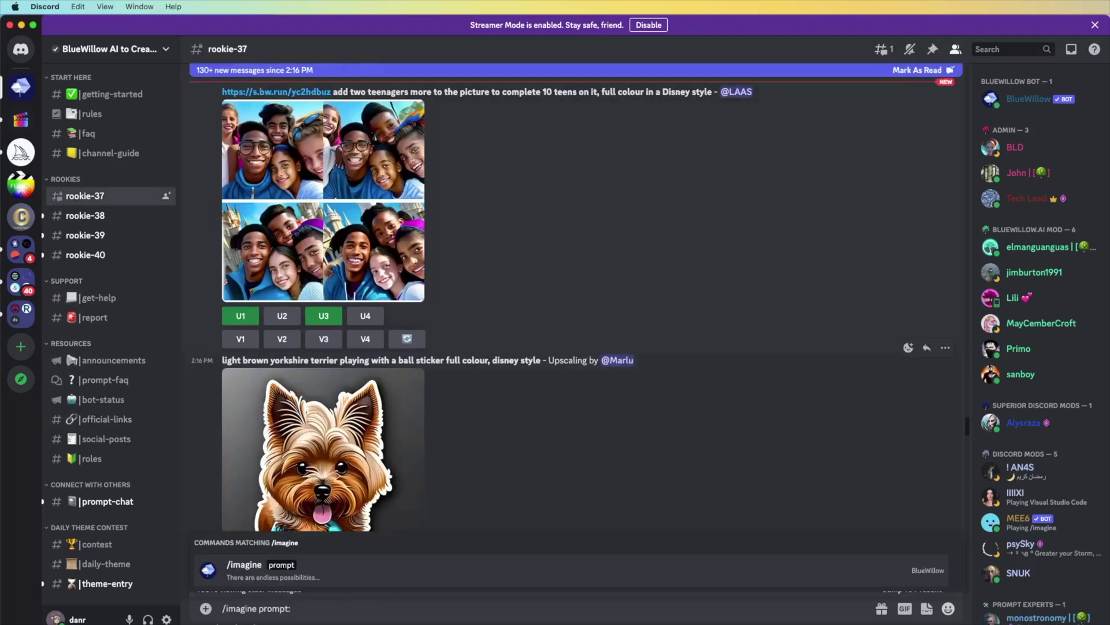
pyautogui.click(85, 215)
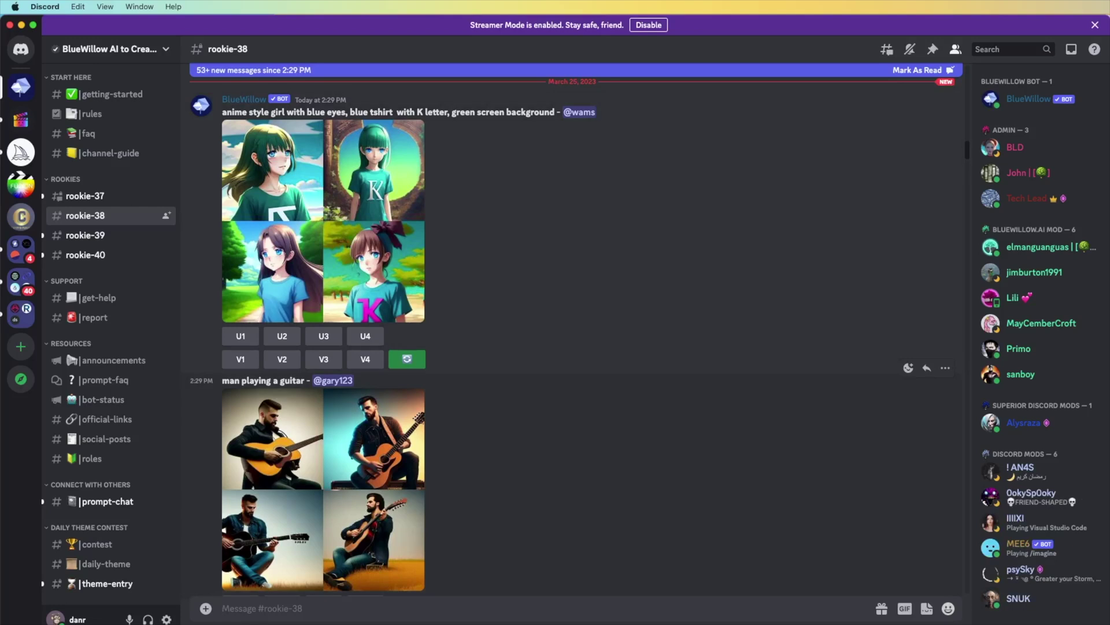
pyautogui.write('/')
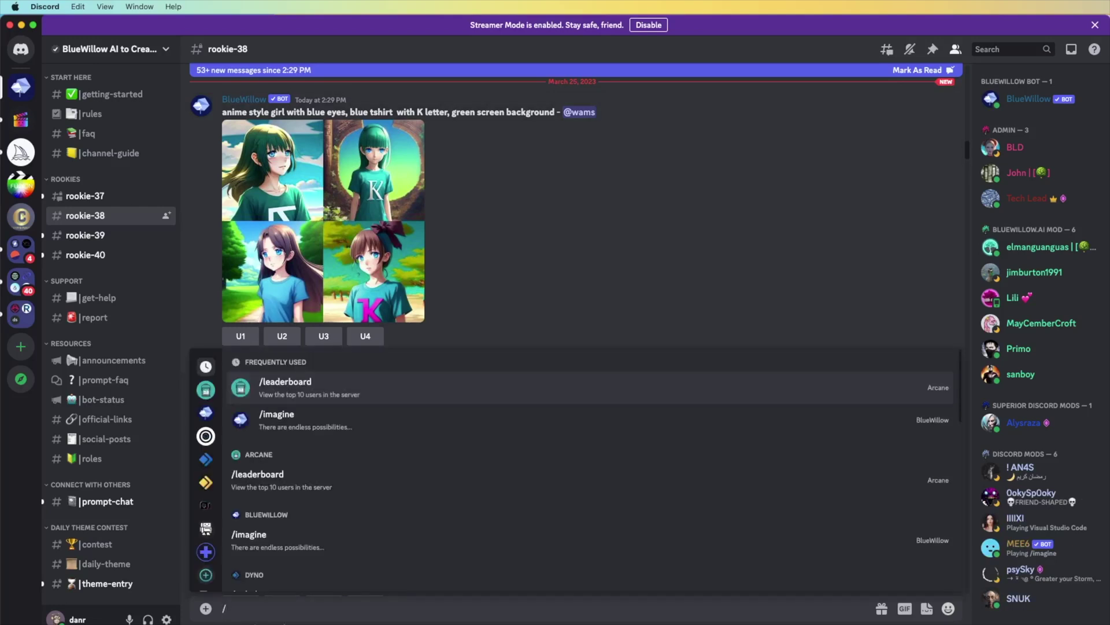
pyautogui.write('imag')
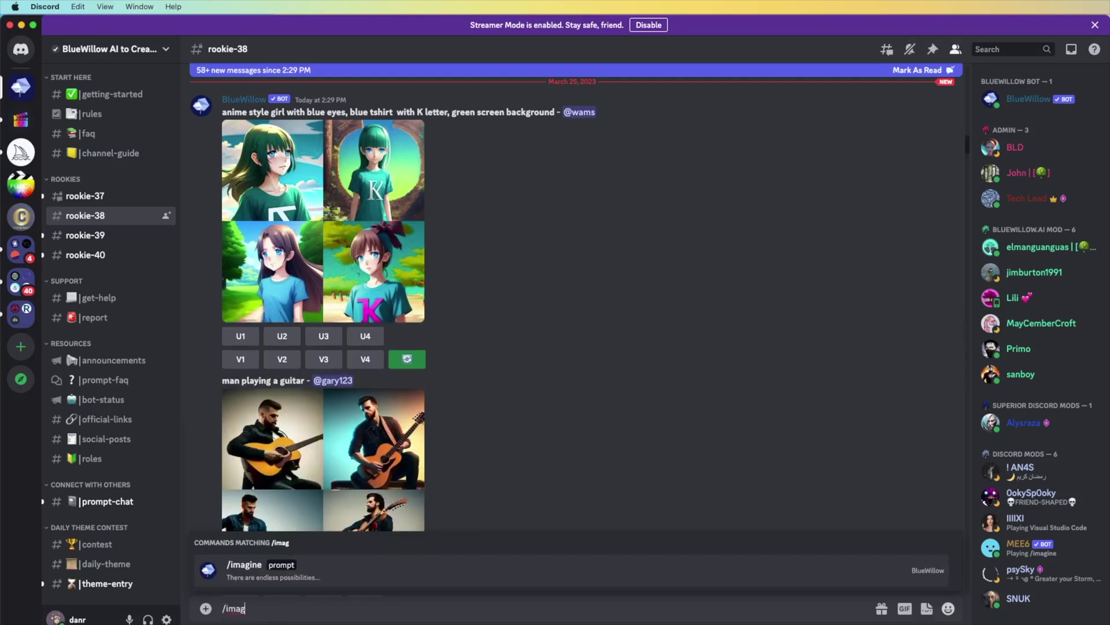
pyautogui.press('Return')
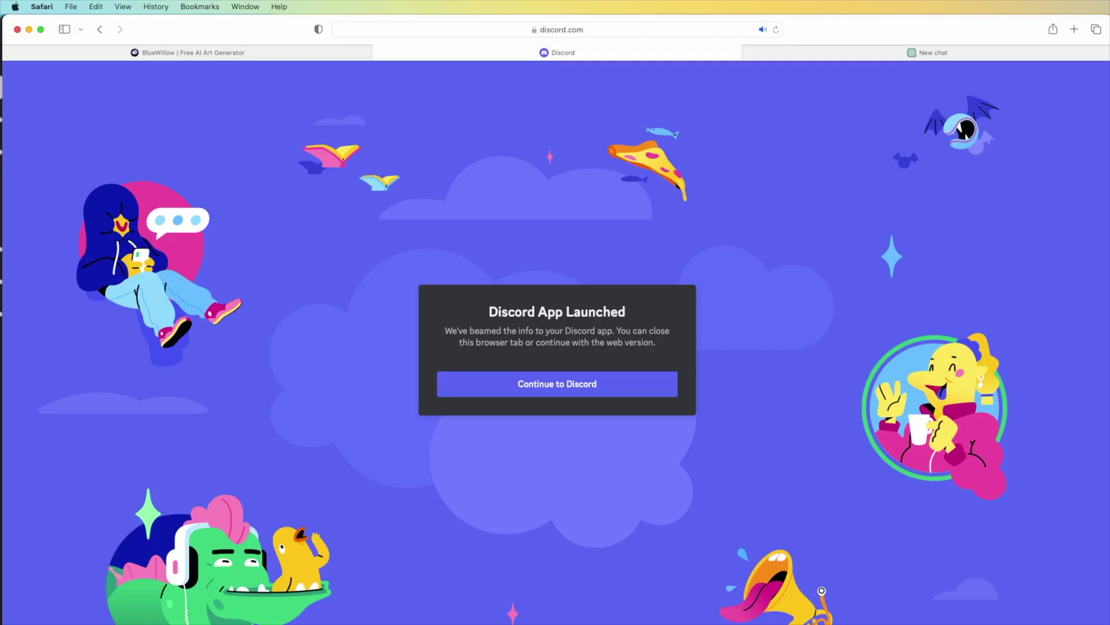
# Switch to ChatGPT in the browser and send the request "make prompt for luxury house".
pyautogui.hotkey('ctrl', 'Tab')
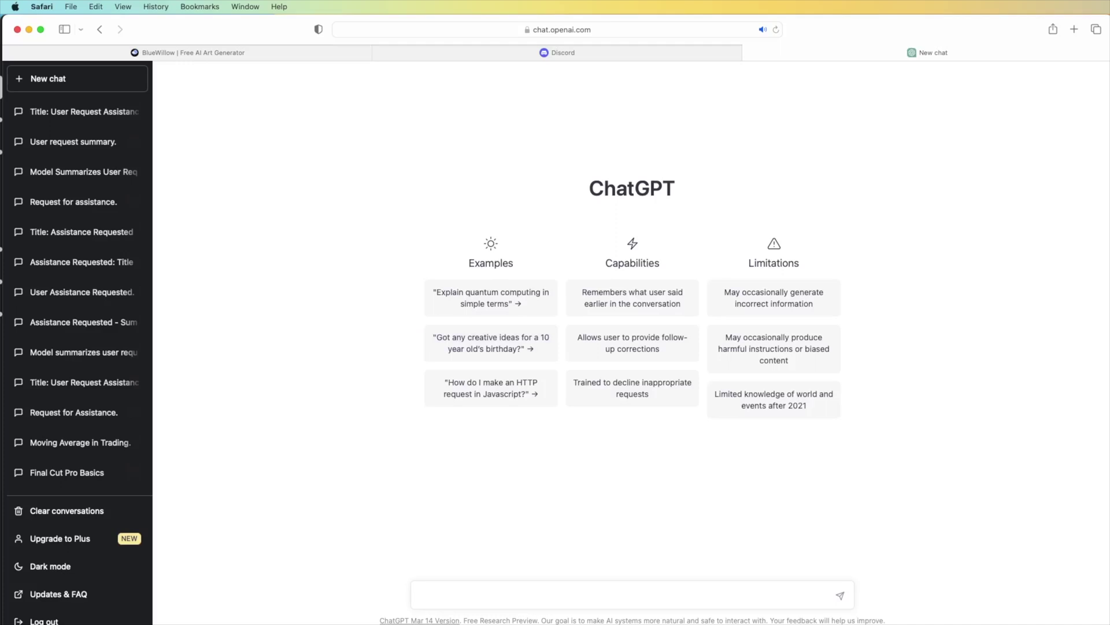
pyautogui.write('make prompt')
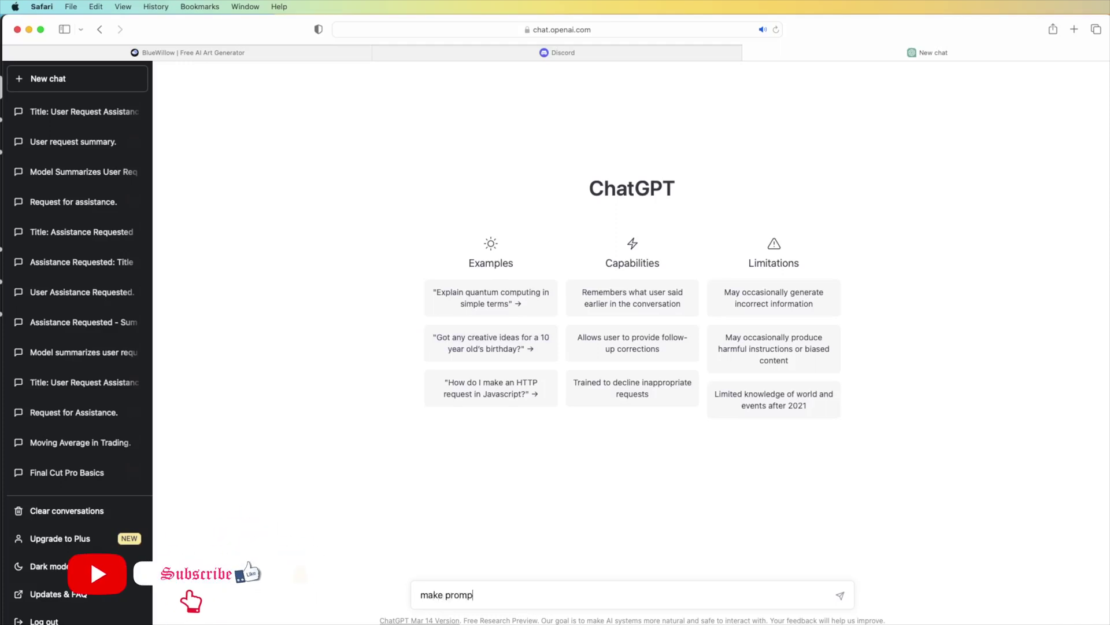
pyautogui.press('BackSpace')
pyautogui.press('BackSpace')
pyautogui.press('BackSpace')
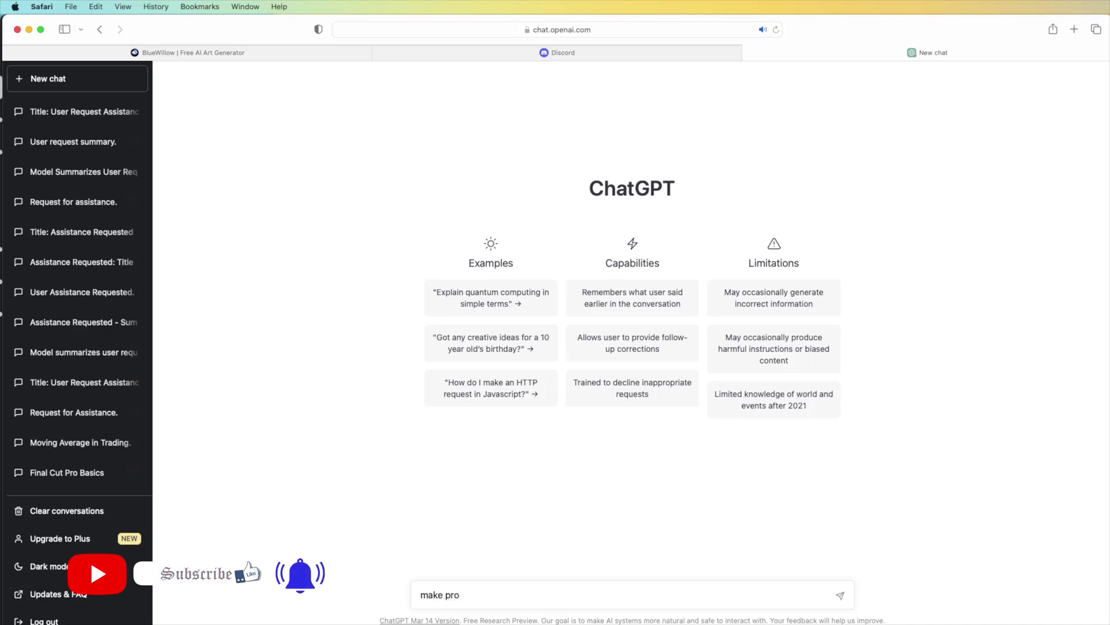
pyautogui.write('mpt')
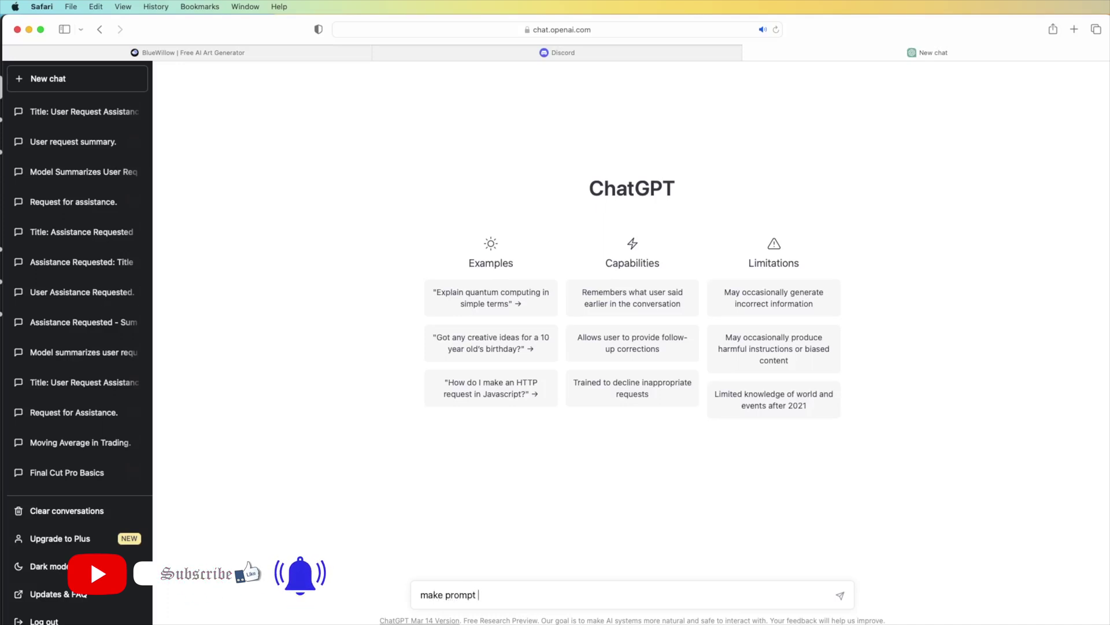
pyautogui.write(' for ')
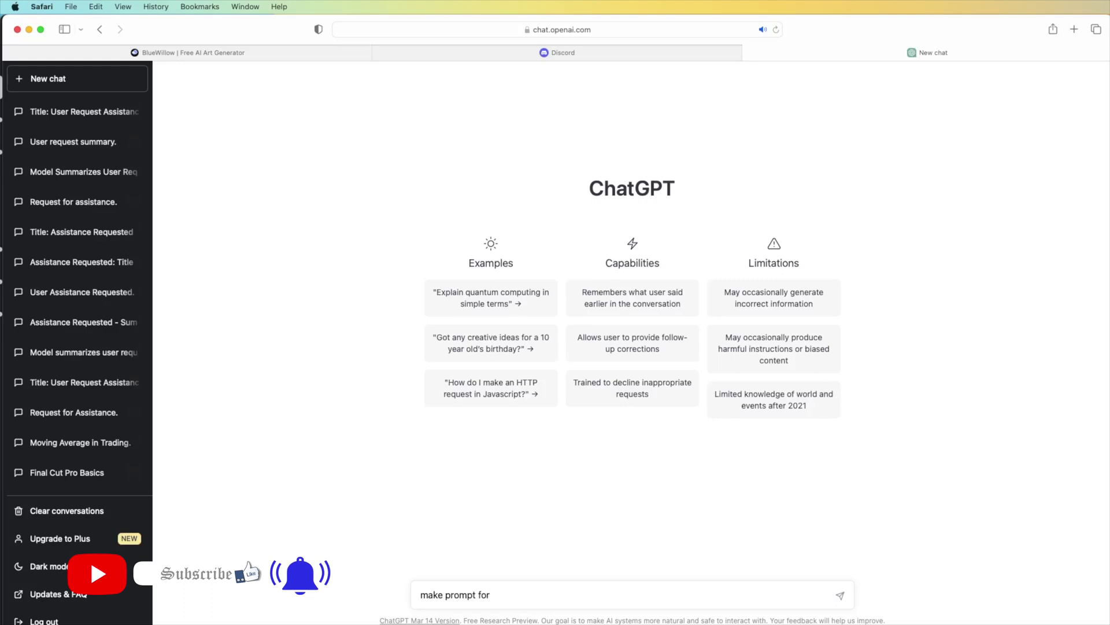
pyautogui.write('luxury ')
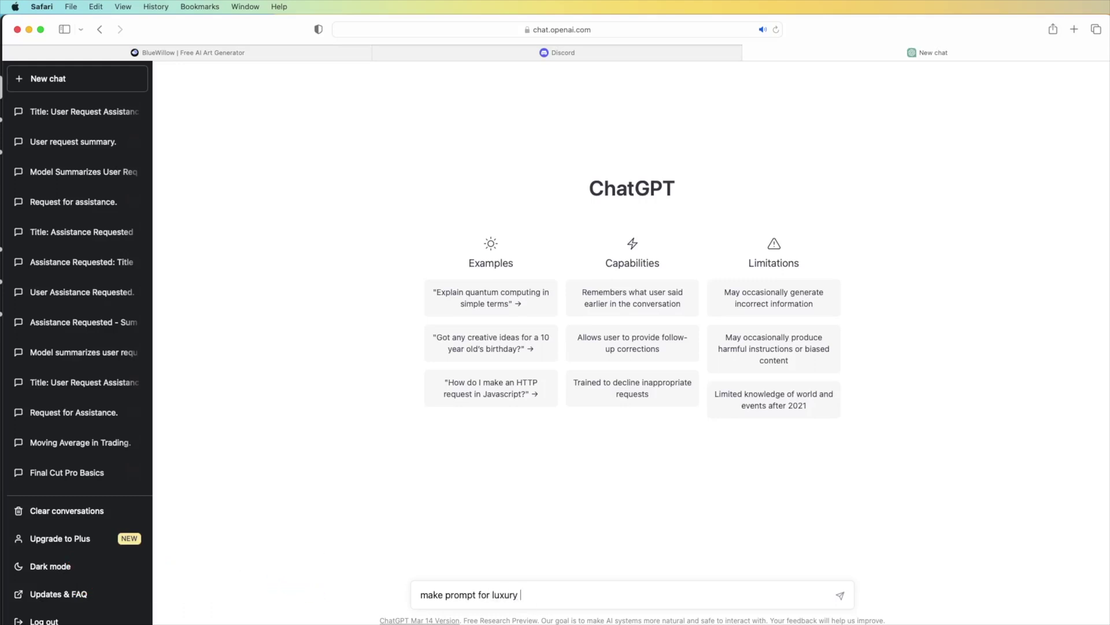
pyautogui.write('house')
pyautogui.press('Return')
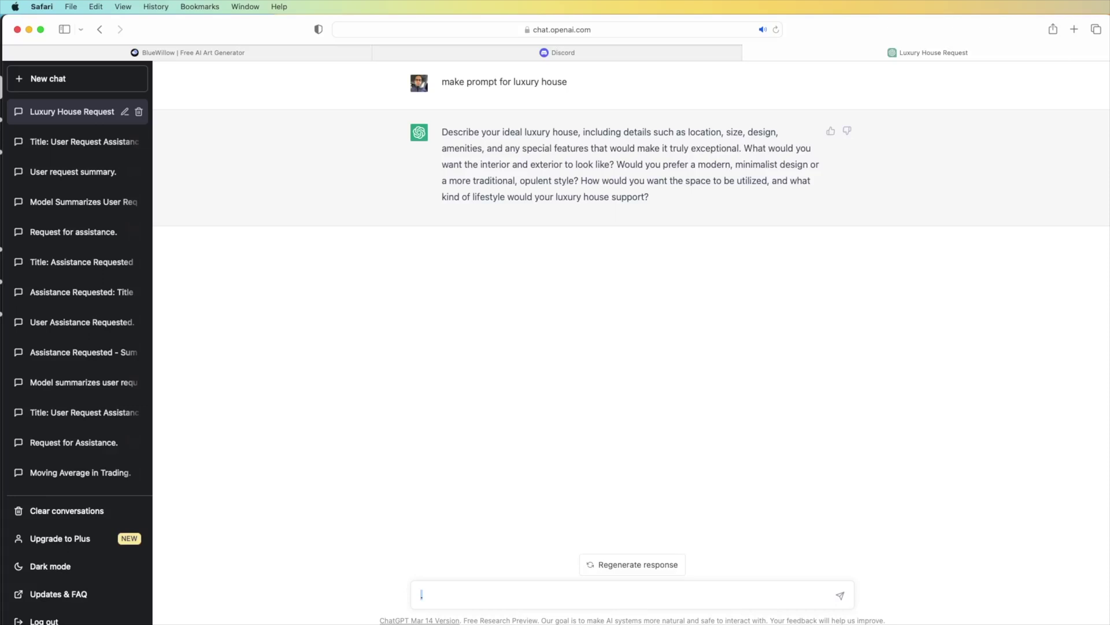
# Send "luxury hose promp description" to ChatGPT and copy the first paragraph of its reply.
pyautogui.write('uxury hose promp description')
pyautogui.press('Return')
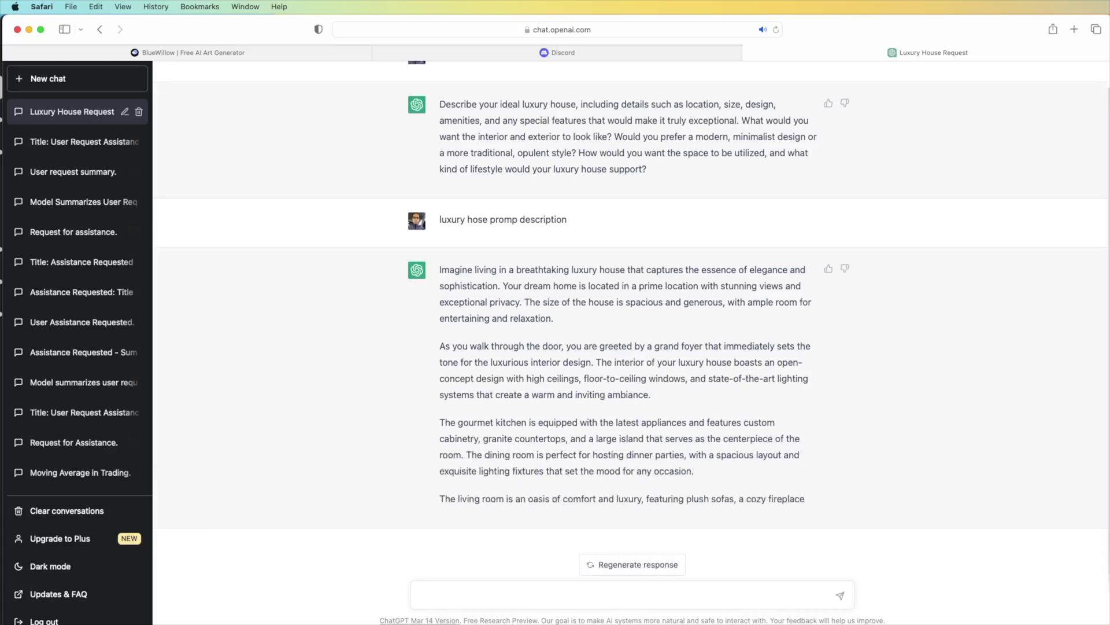
pyautogui.moveTo(553, 318); pyautogui.dragTo(454, 270)
pyautogui.rightClick(454, 271)
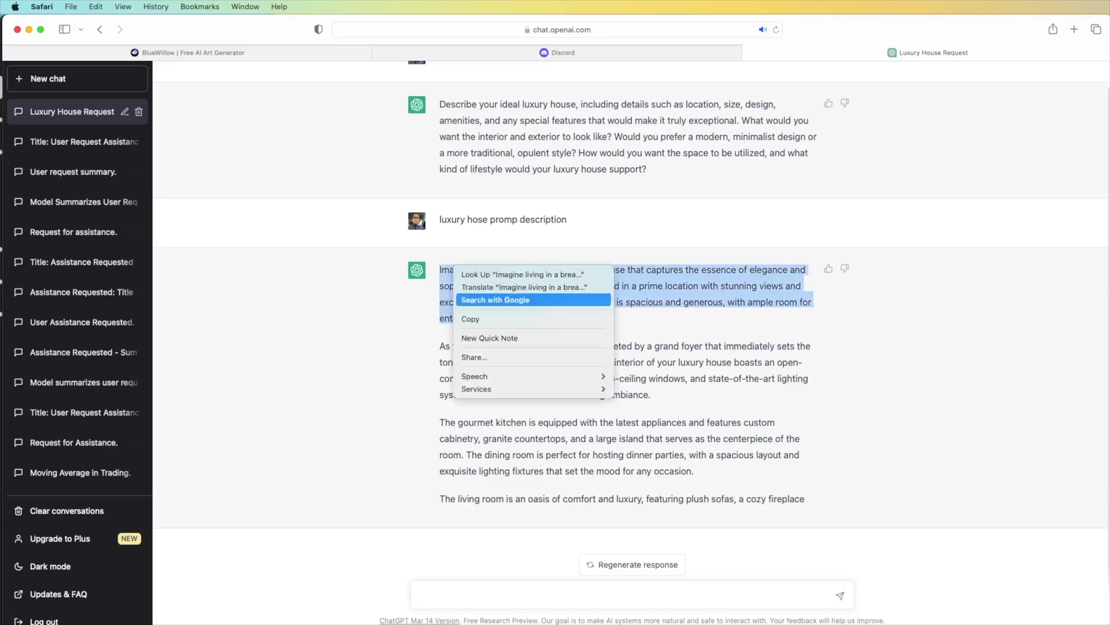
pyautogui.click(471, 318)
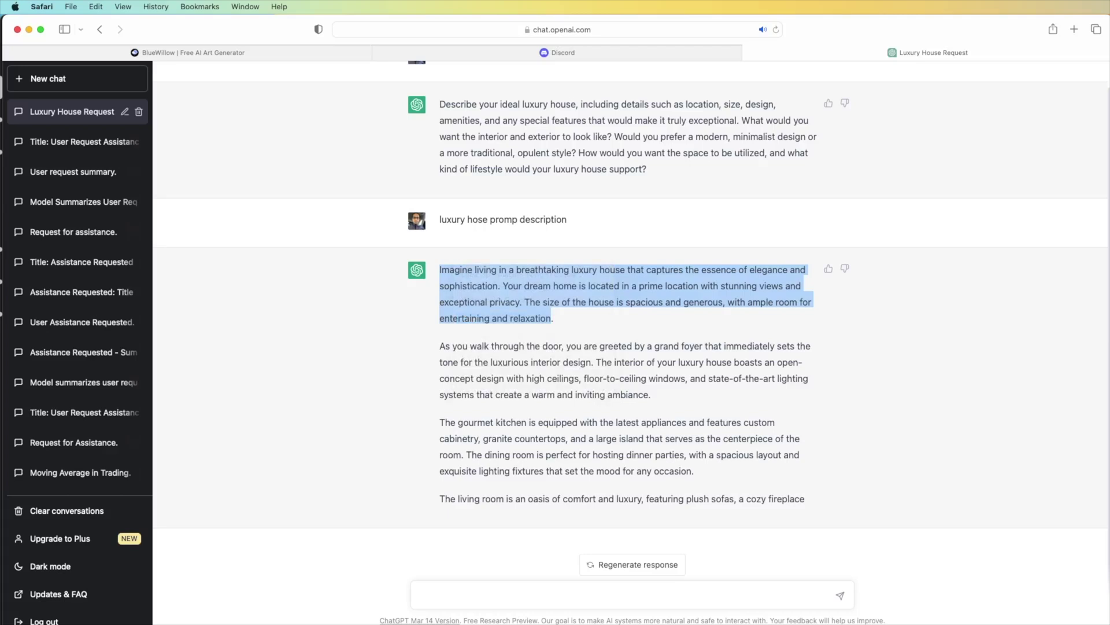
# Return to Discord, paste the copied luxury house paragraph as the /imagine prompt and submit it.
pyautogui.press('super+Tab')
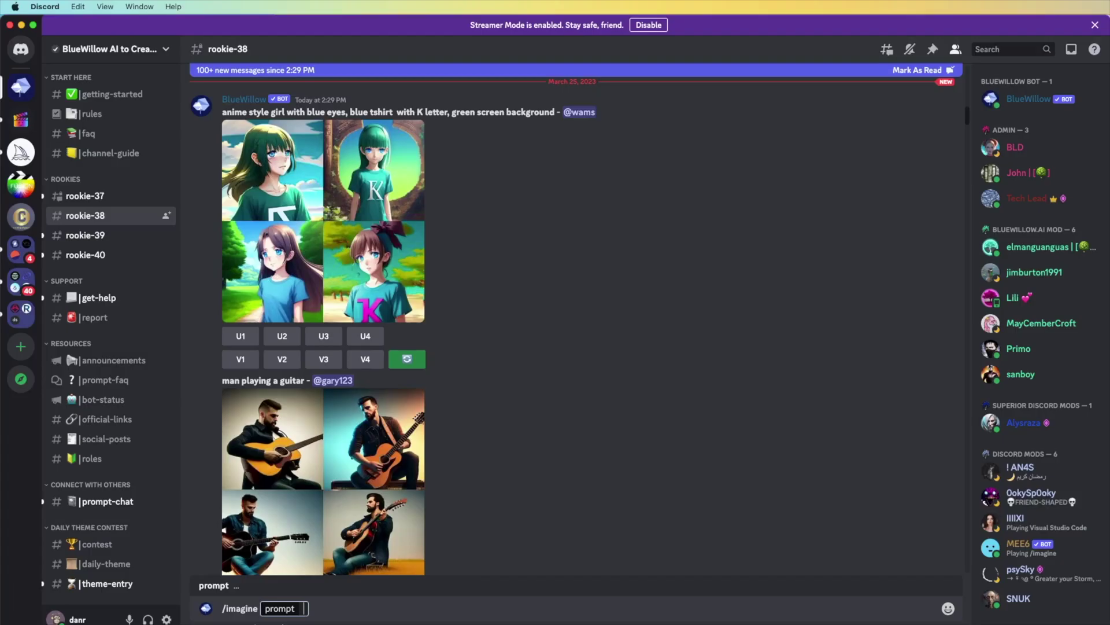
pyautogui.rightClick(295, 608)
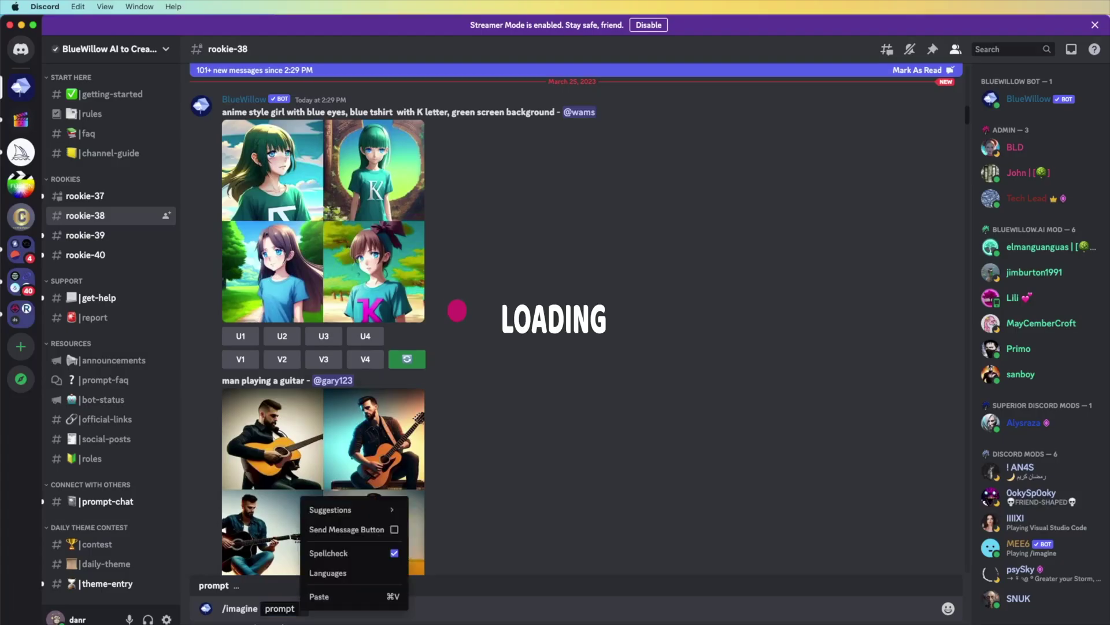
pyautogui.click(316, 596)
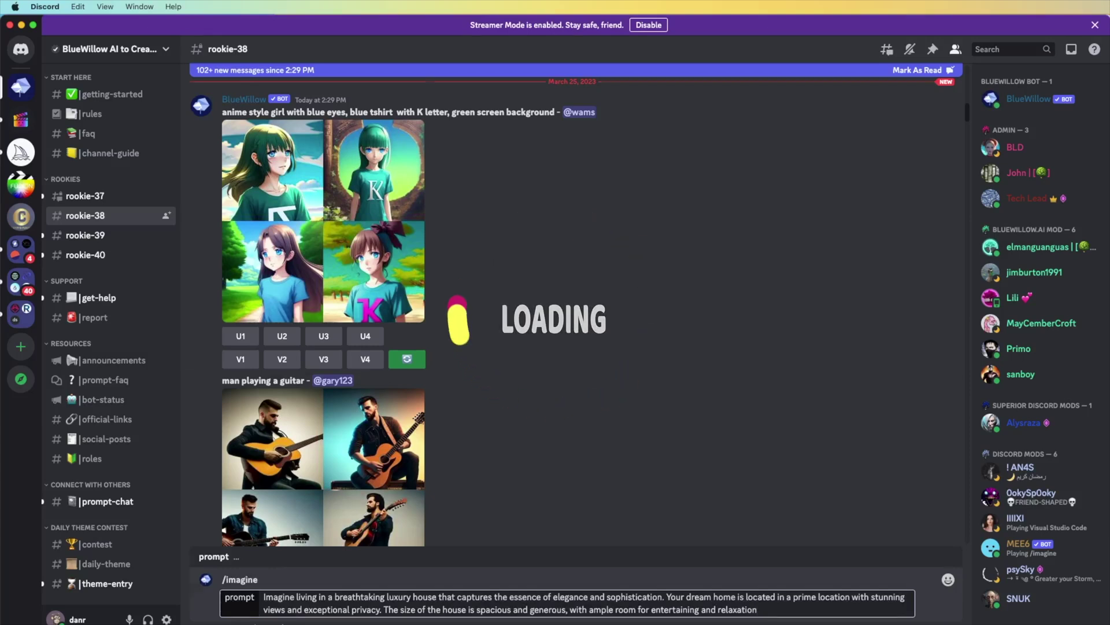
pyautogui.press('Return')
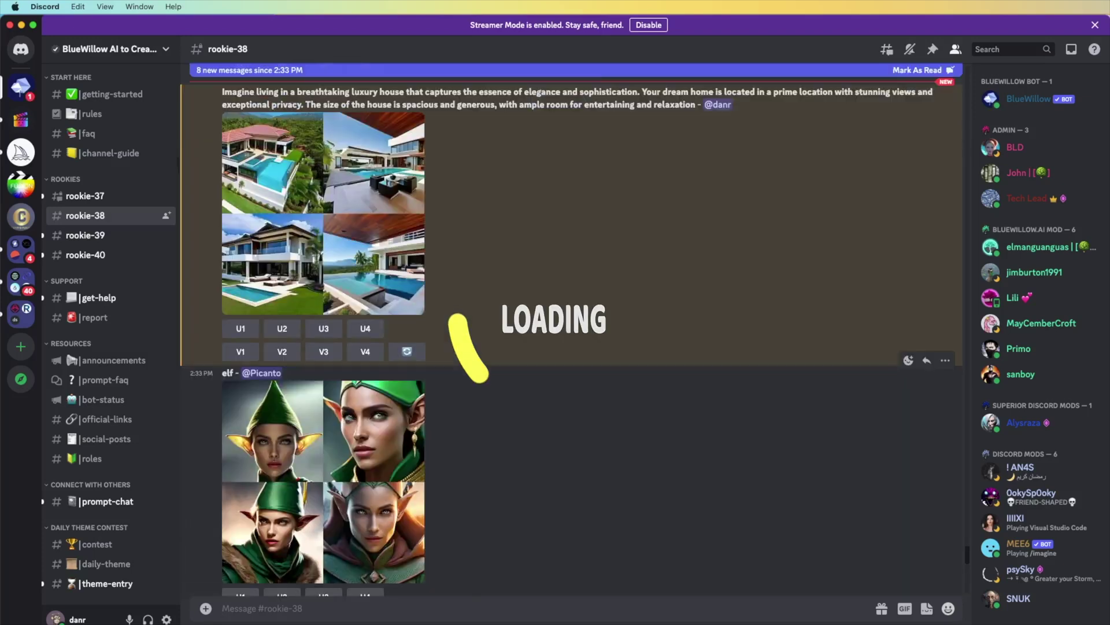
# View the generated four-image luxury house grid enlarged, and close the preview.
pyautogui.scroll(3, 572, 330)
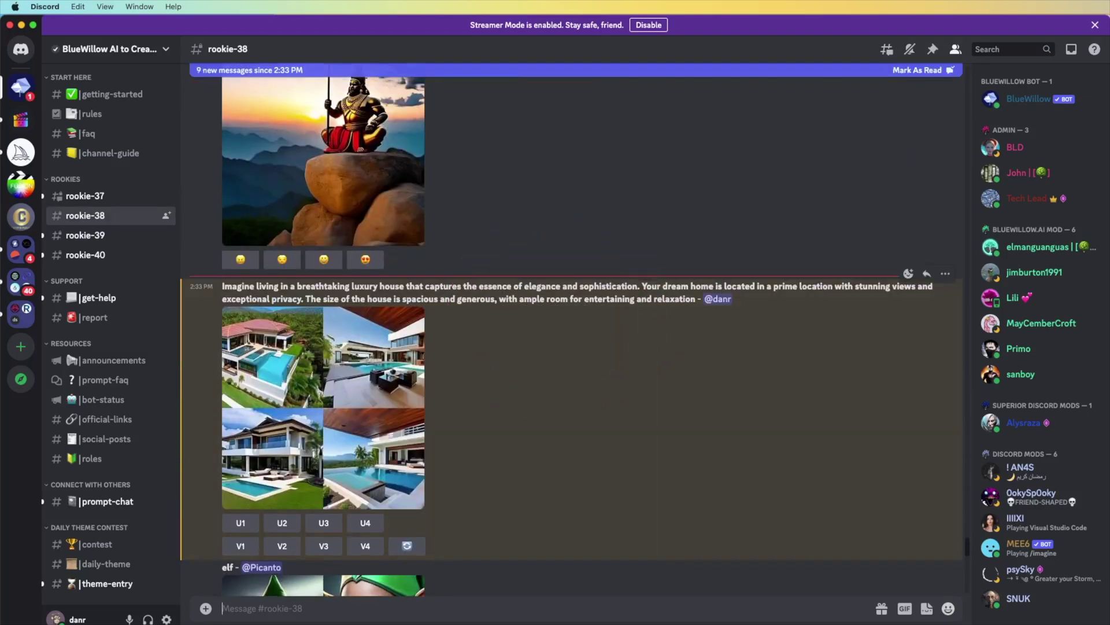
pyautogui.click(324, 408)
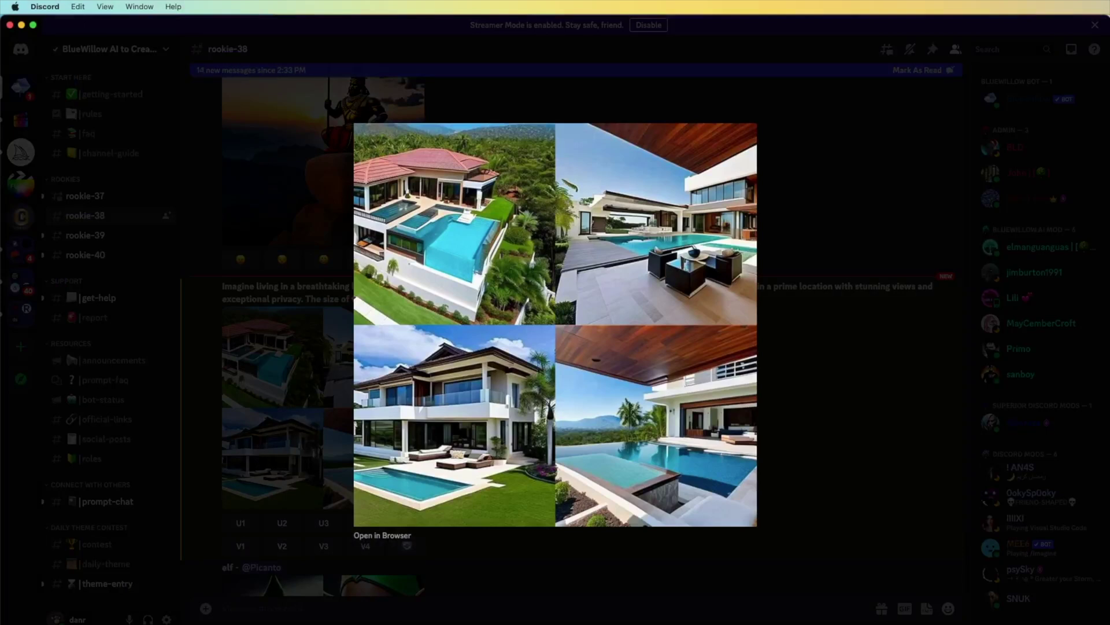
pyautogui.press('Escape')
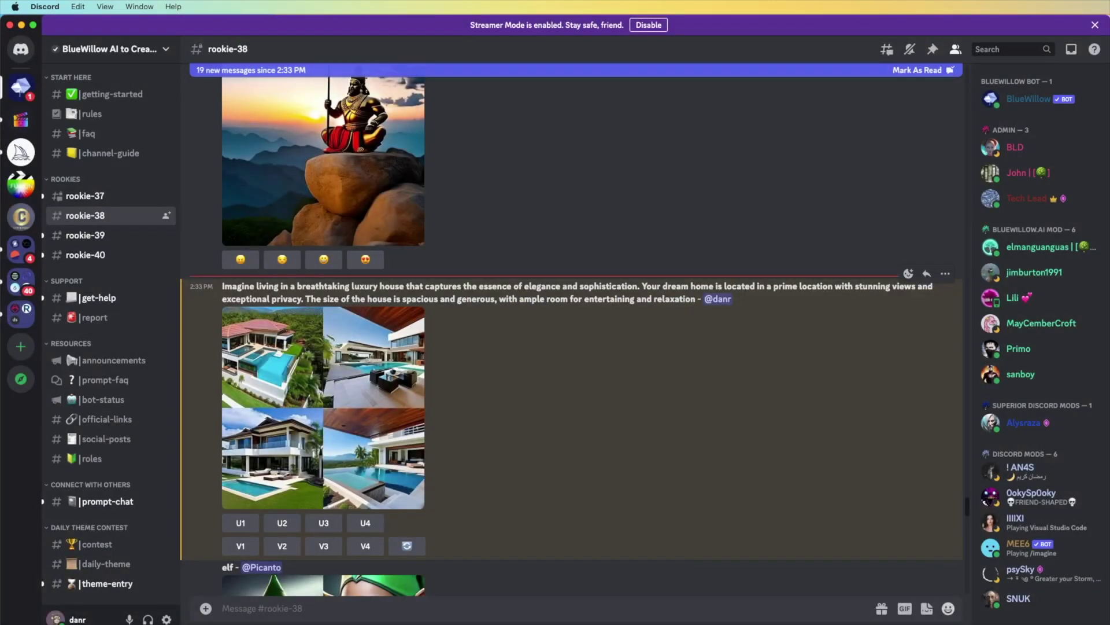
pyautogui.click(323, 407)
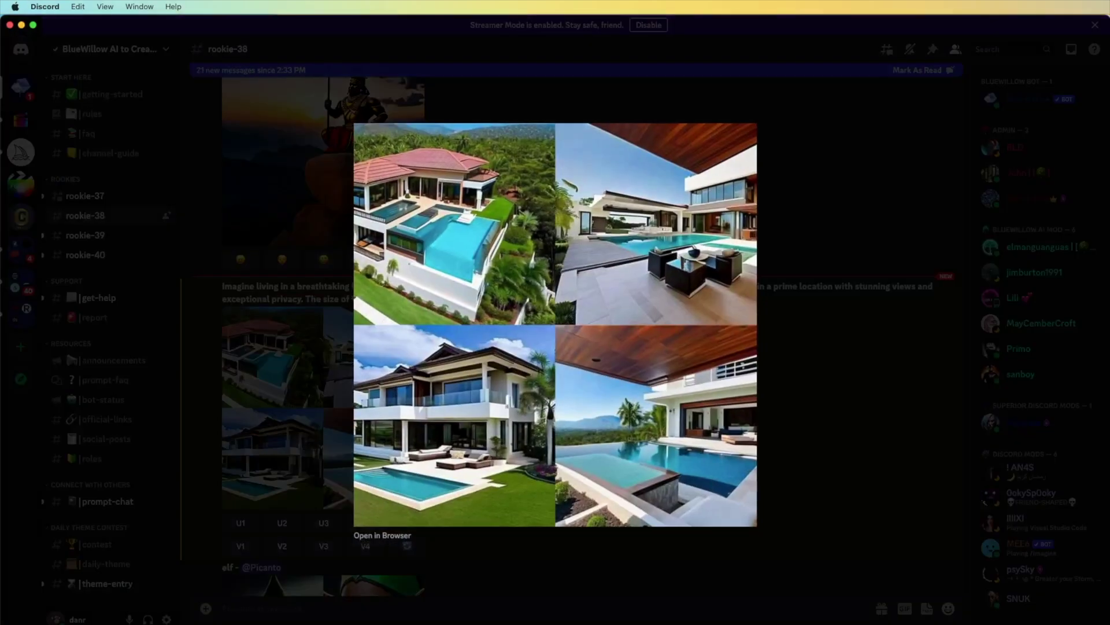
pyautogui.press('Escape')
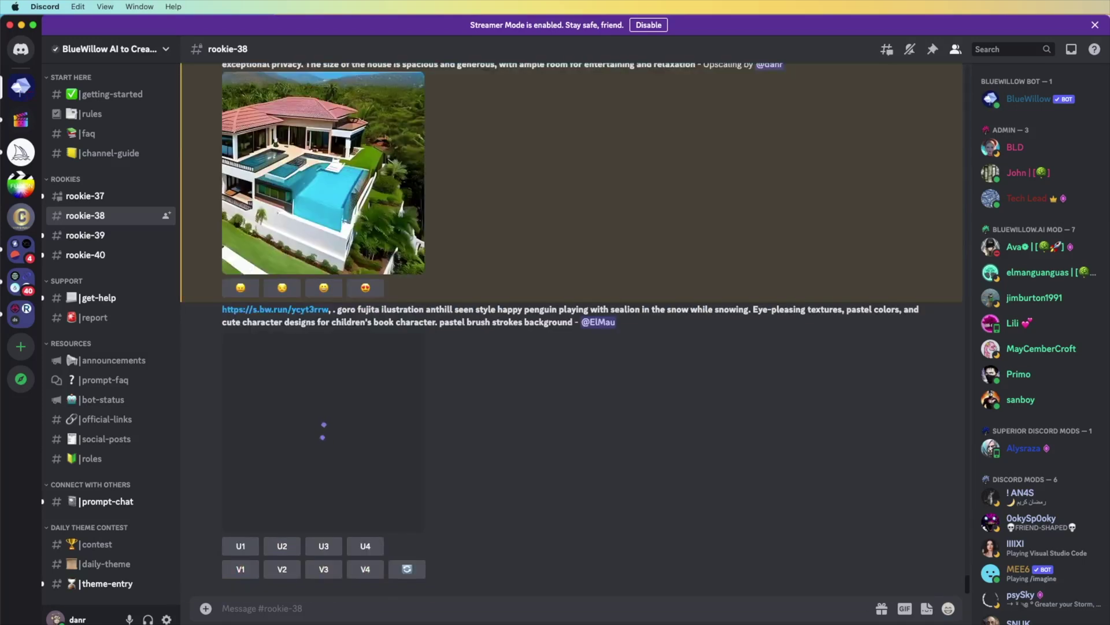
# Find the upscaled luxury house image in the rookie-38 messages and view it.
pyautogui.scroll(7, 572, 312)
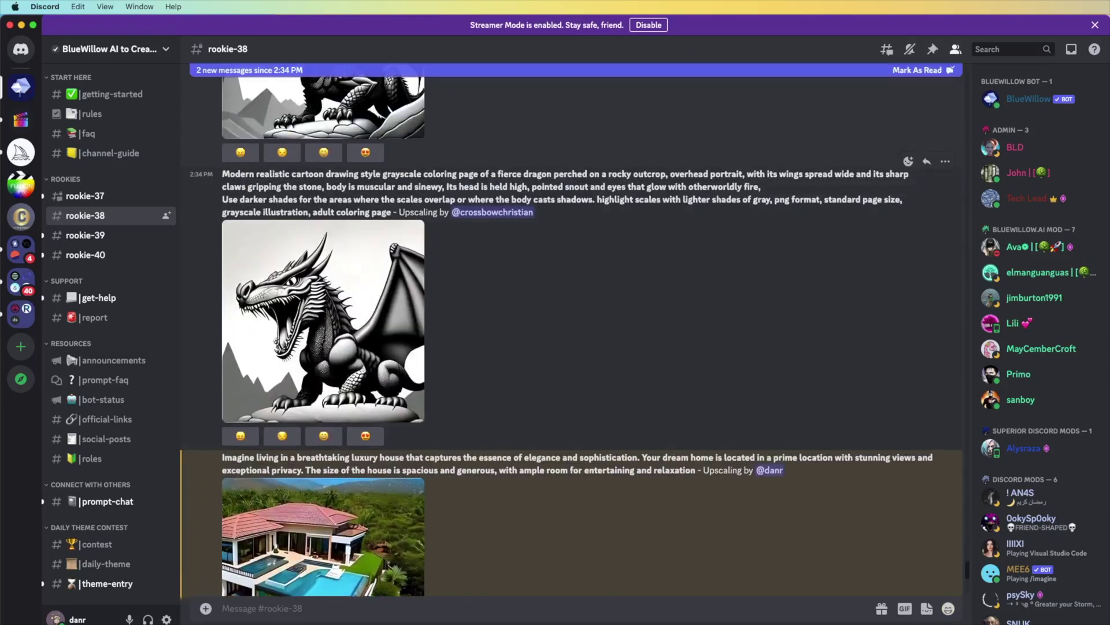
pyautogui.scroll(-1, 572, 448)
pyautogui.scroll(-3, 802, 356)
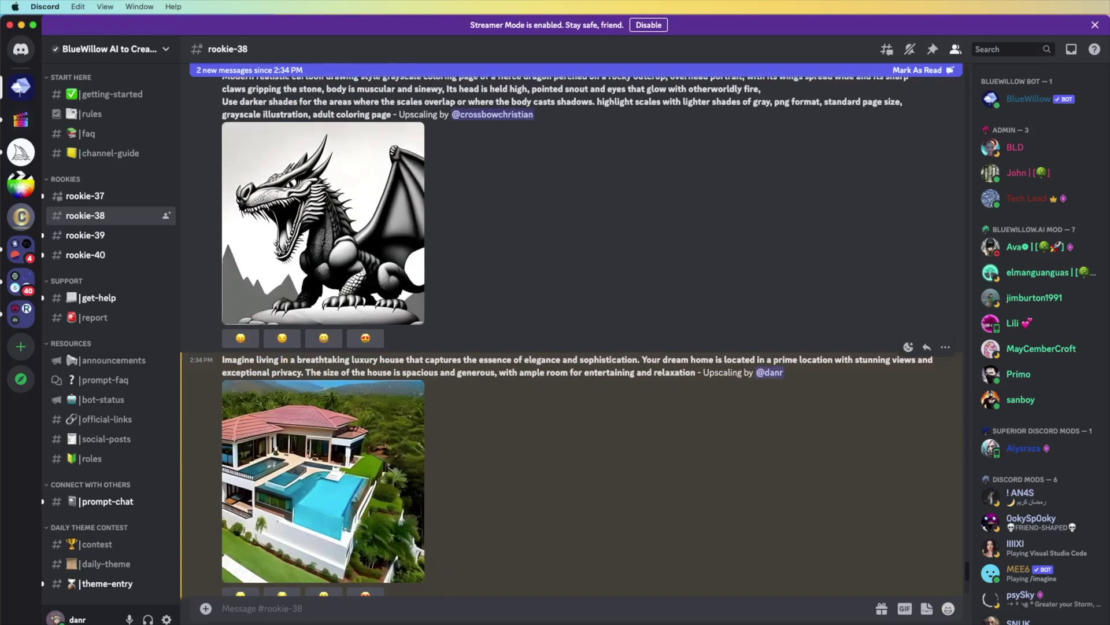
# Open the upscaled luxury house image in the browser, choose Save Image As for it, and return to the rookie-38 channel in Discord.
pyautogui.click(323, 405)
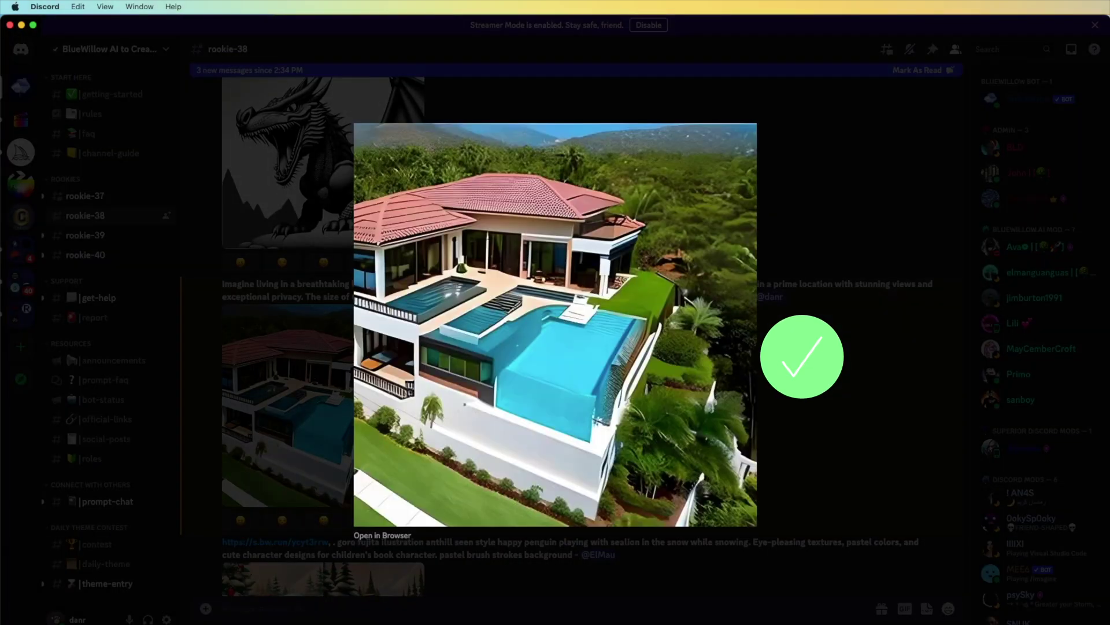
pyautogui.click(382, 535)
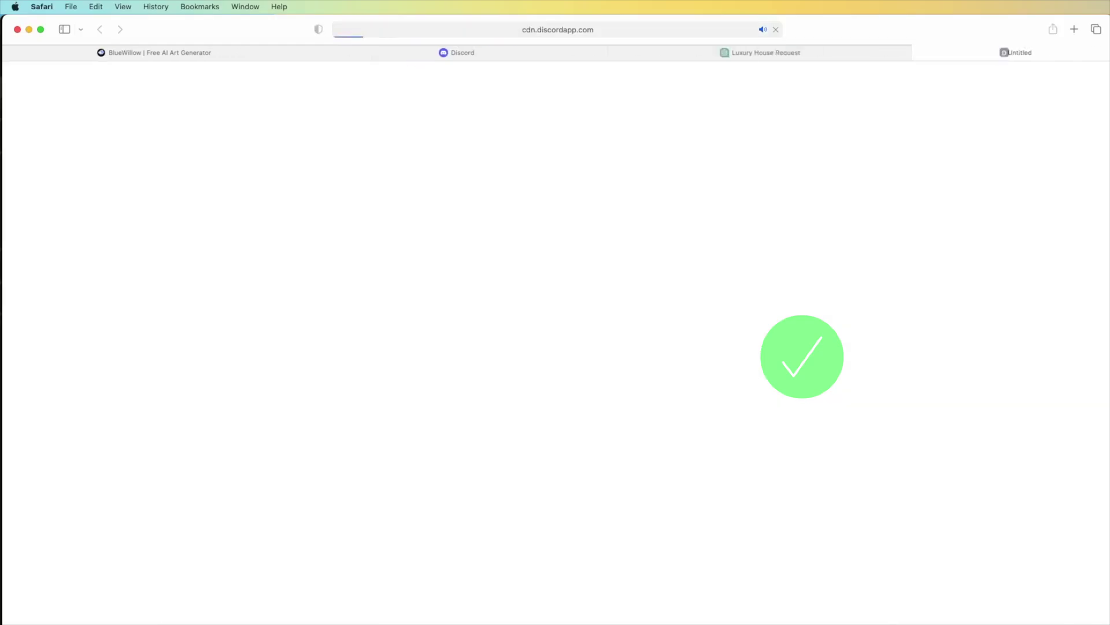
pyautogui.rightClick(802, 356)
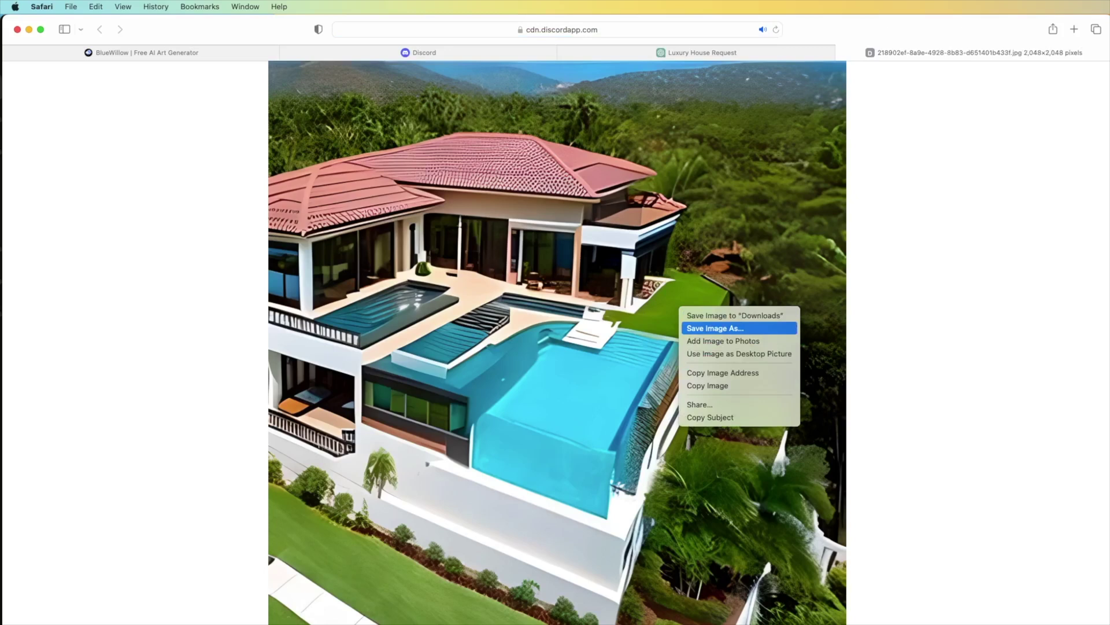
pyautogui.click(715, 327)
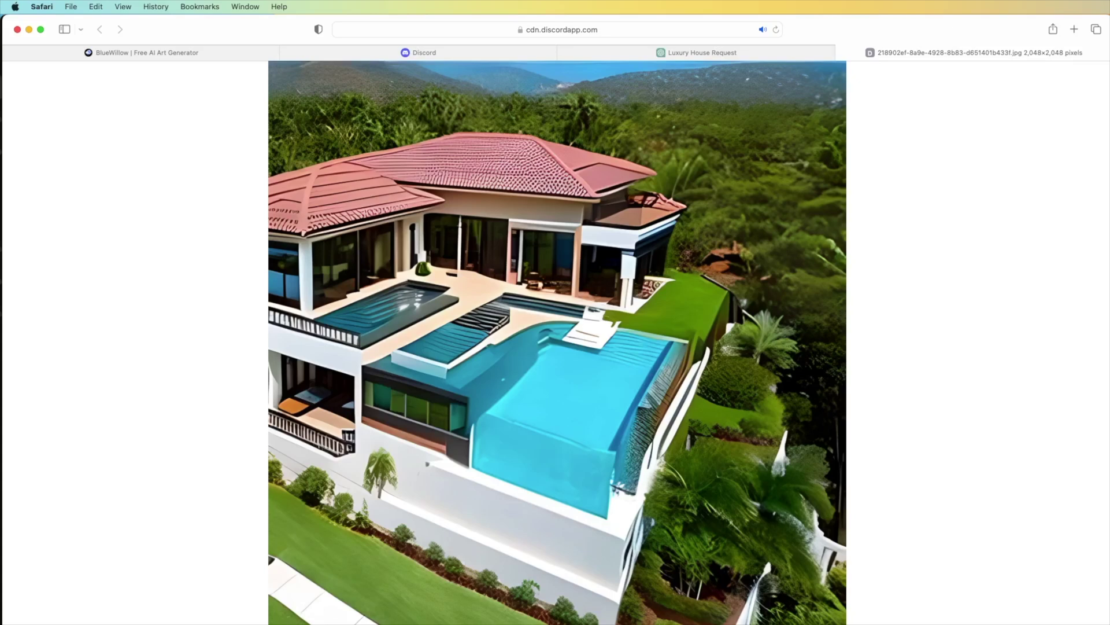
pyautogui.press('super+Tab')
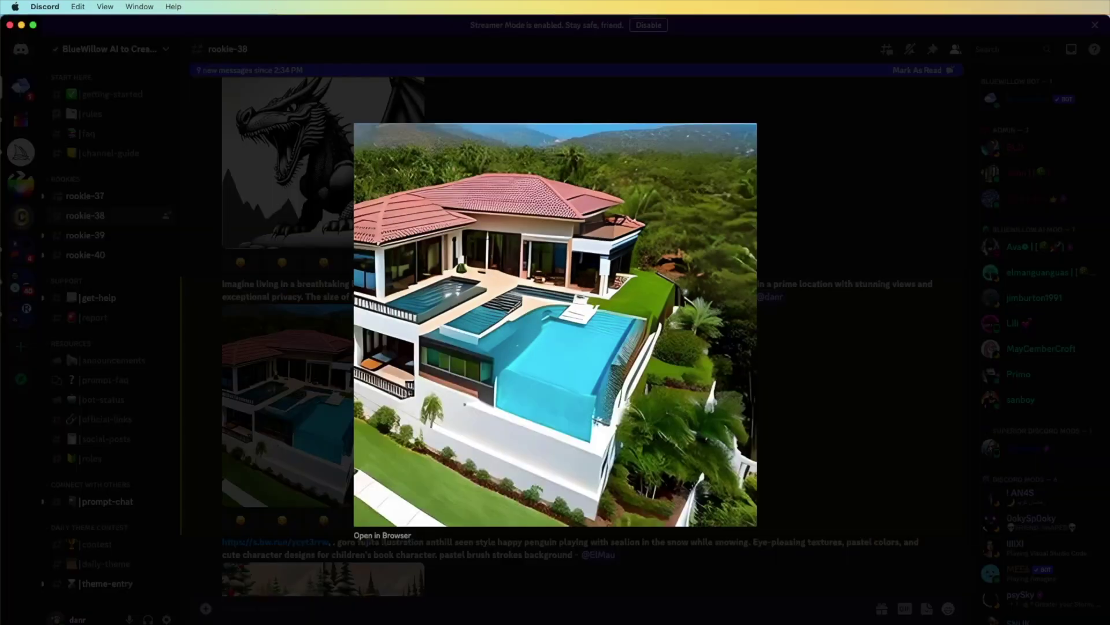
pyautogui.press('Escape')
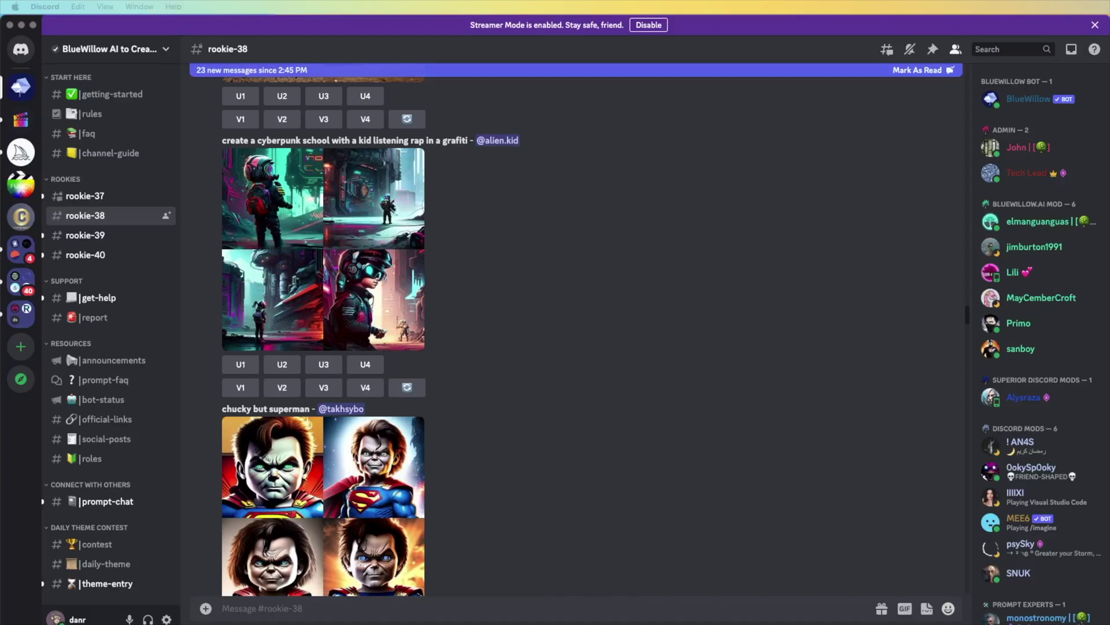
# Submit an /imagine command in rookie-38 with the prompt "blue car beach --ar 3:1".
pyautogui.click(261, 607)
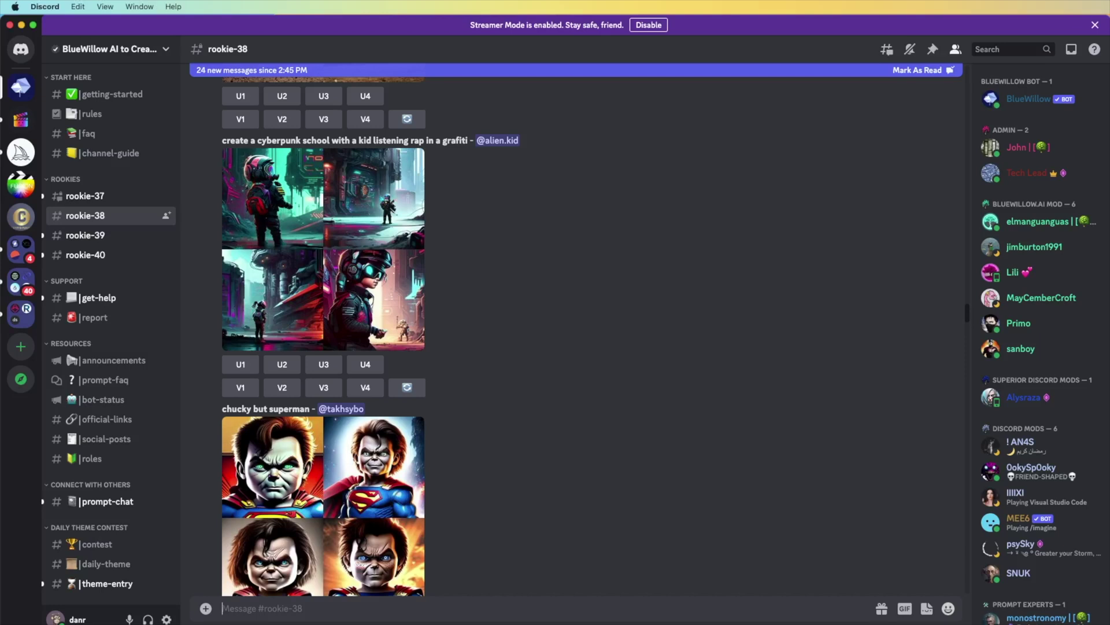
pyautogui.write('/imag')
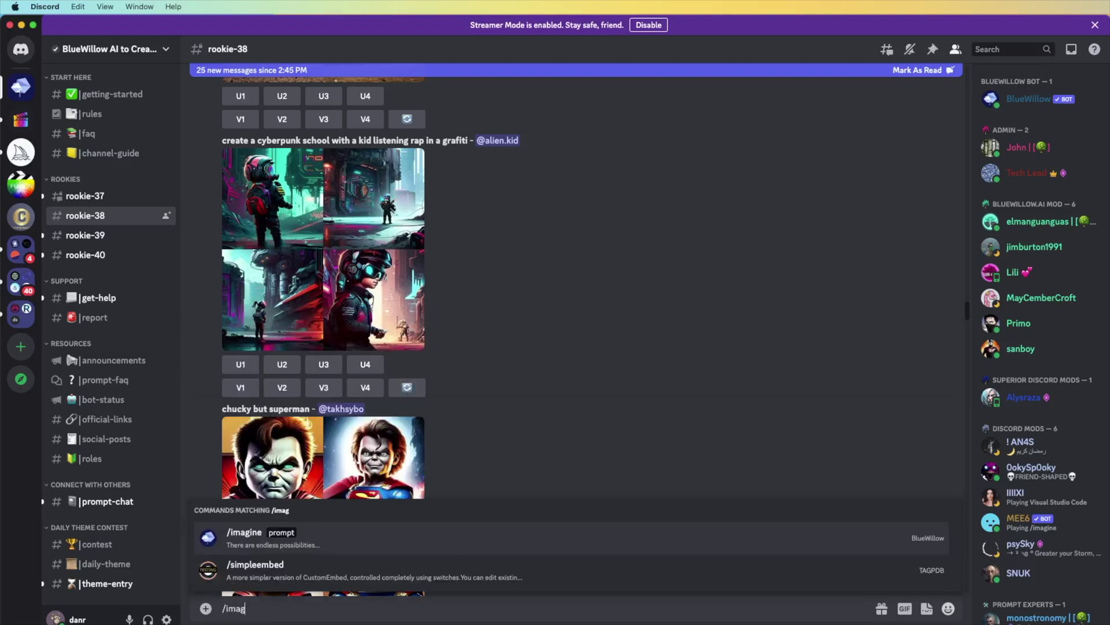
pyautogui.write('ine')
pyautogui.press('Tab')
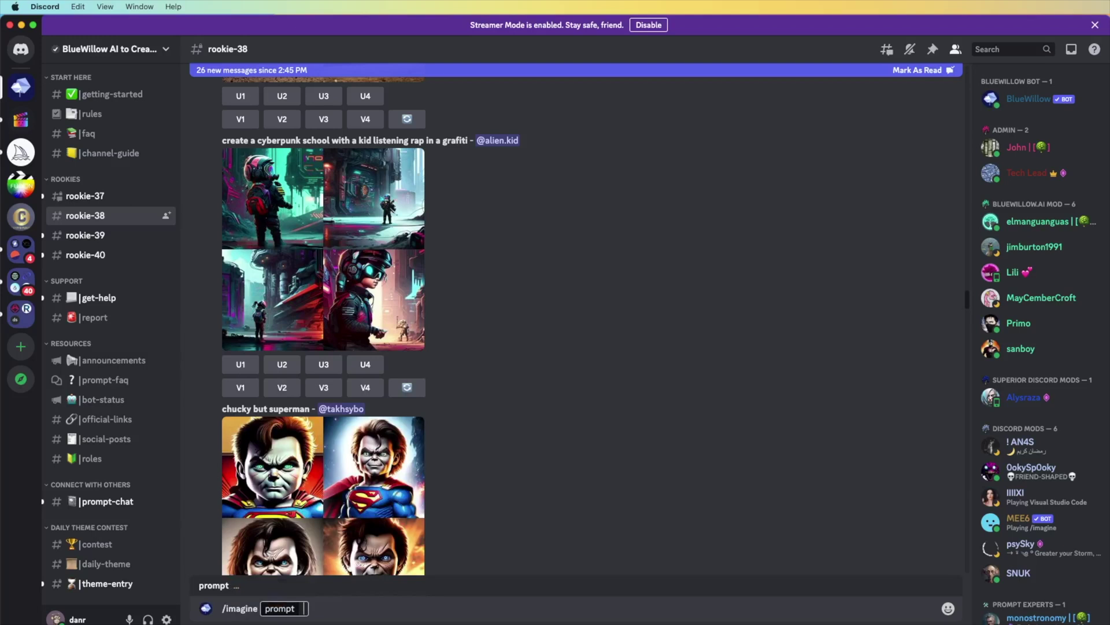
pyautogui.write('blue car beach')
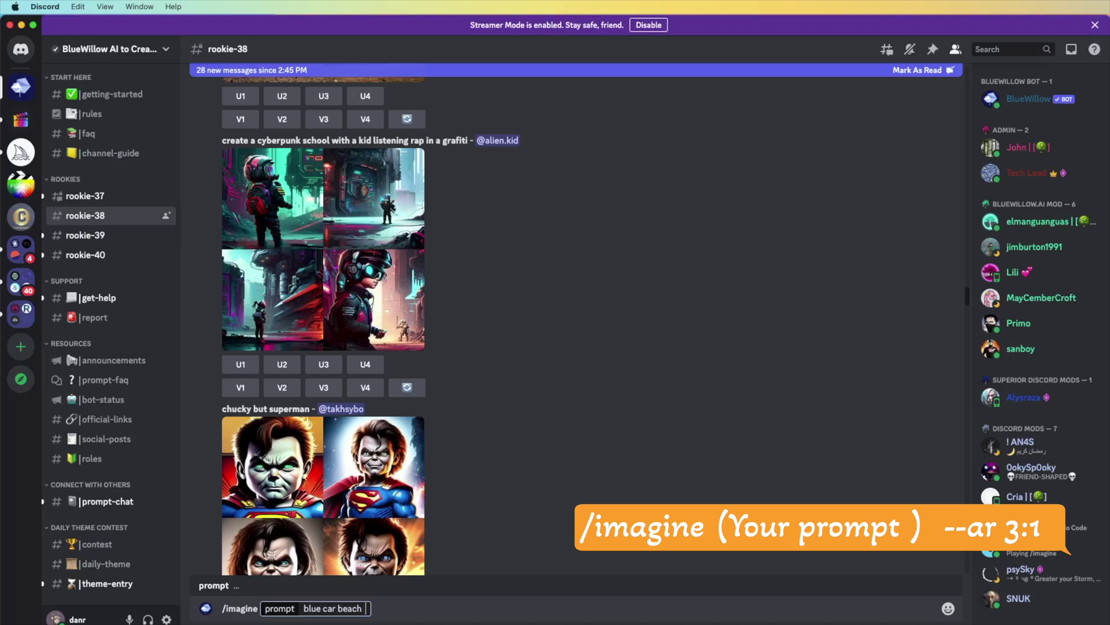
pyautogui.write('--ar 3:2')
pyautogui.press('BackSpace')
pyautogui.write('1')
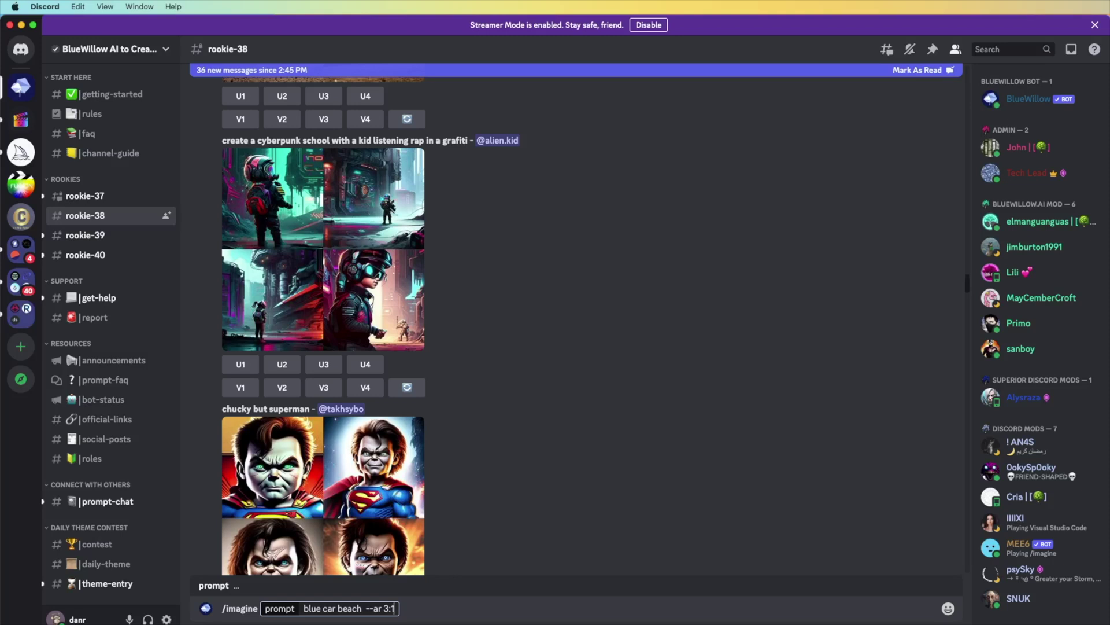
pyautogui.press('Return')
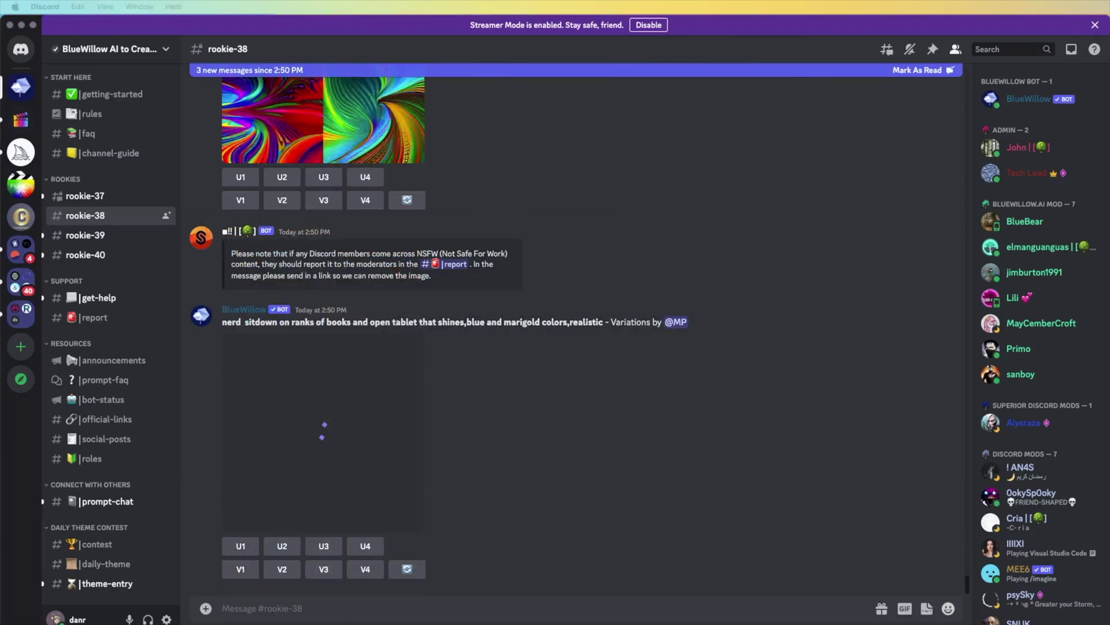
# Submit the /imagine prompt "farm --no cow" in rookie-38 and view the generated image grid enlarged.
pyautogui.press('super+Tab')
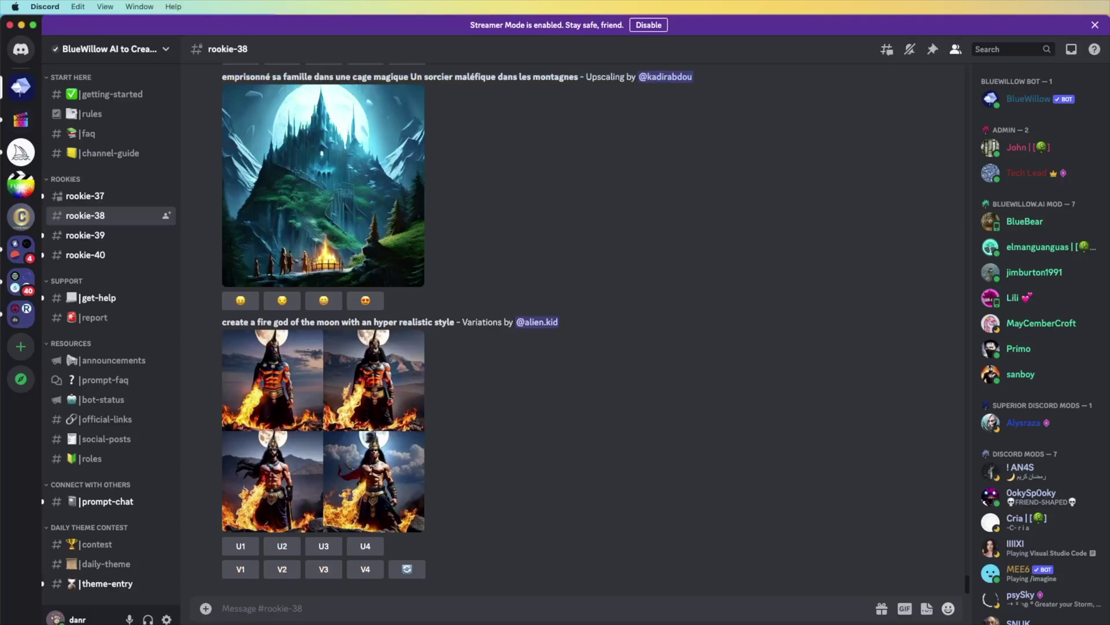
pyautogui.write('/i')
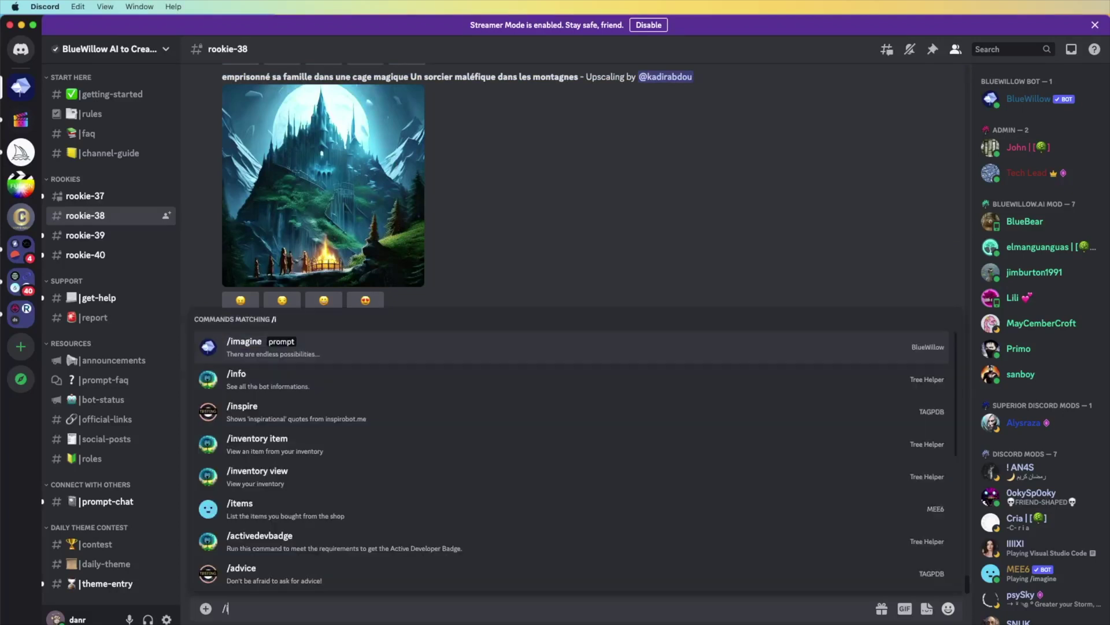
pyautogui.write('magine')
pyautogui.press('Tab')
pyautogui.write('farm')
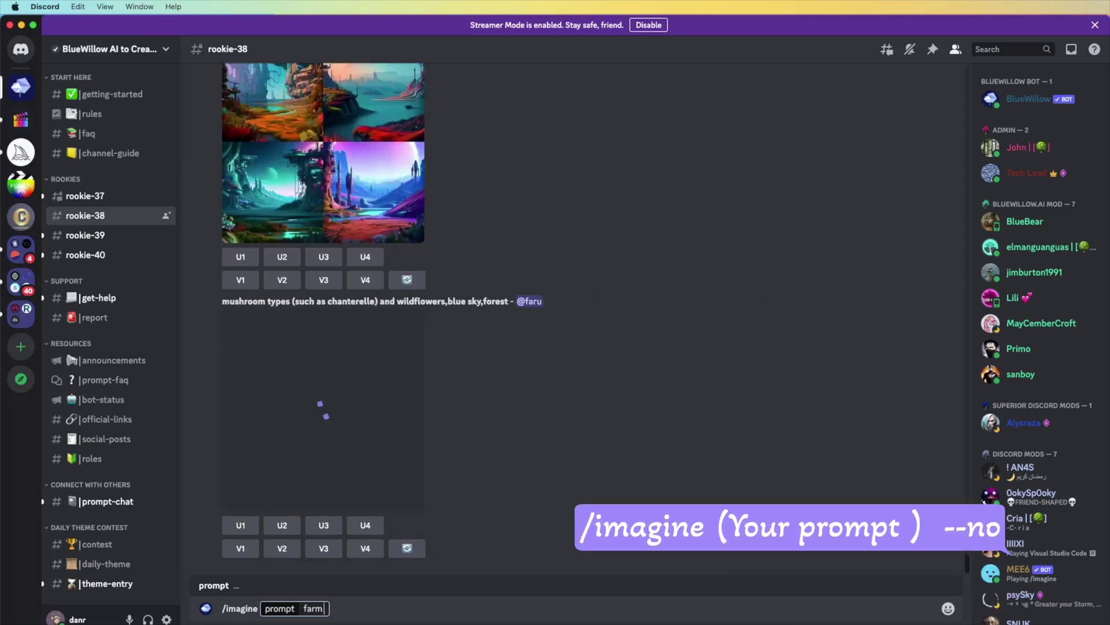
pyautogui.write('--no')
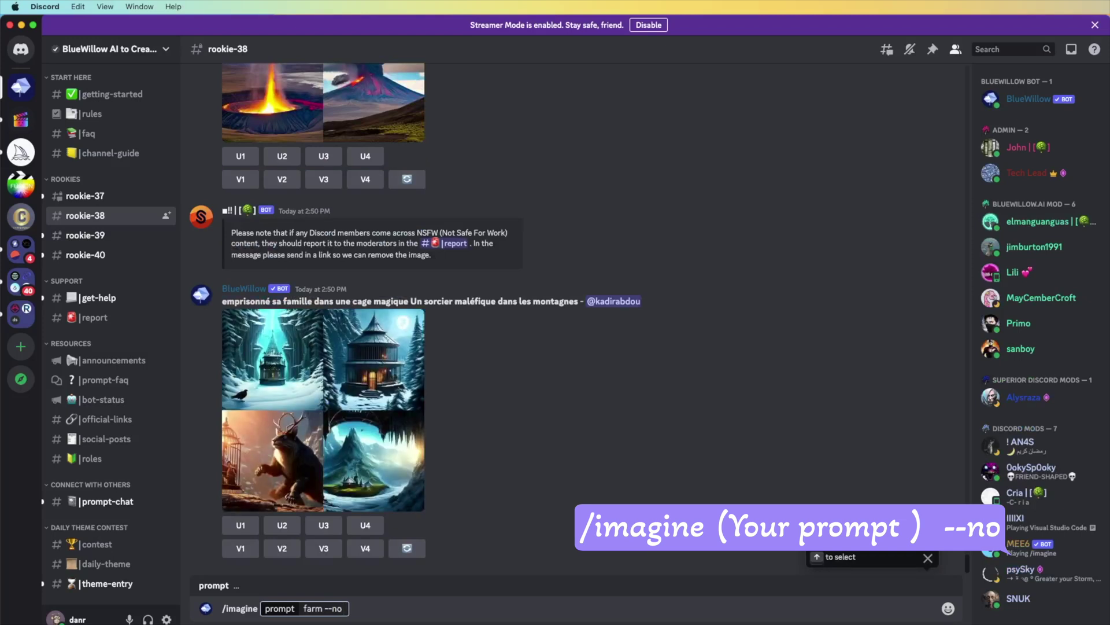
pyautogui.write(' cow')
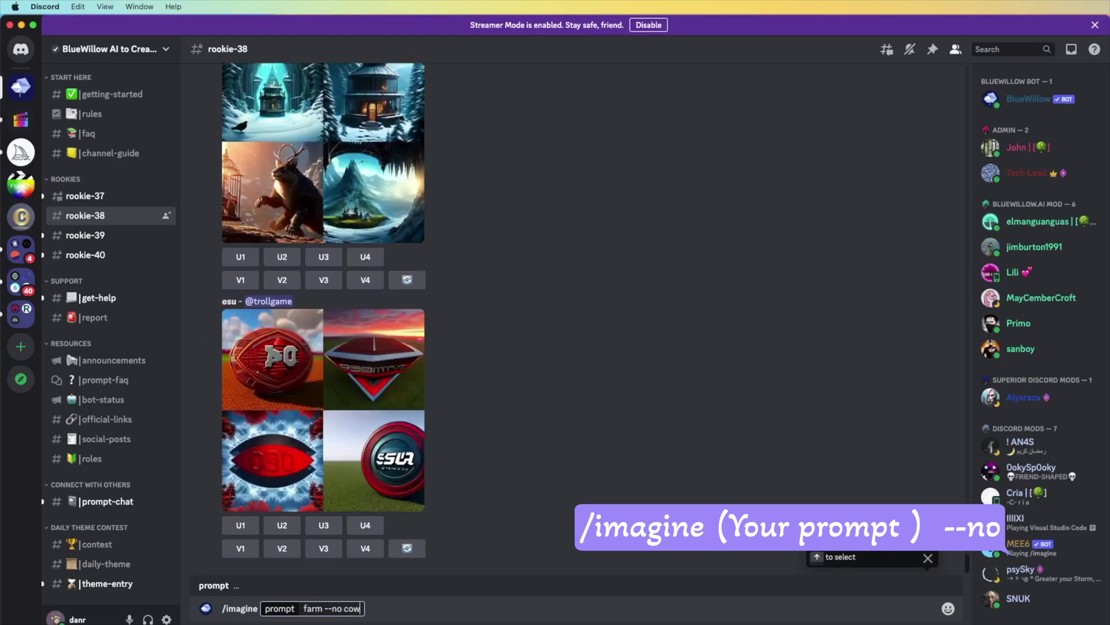
pyautogui.press('Return')
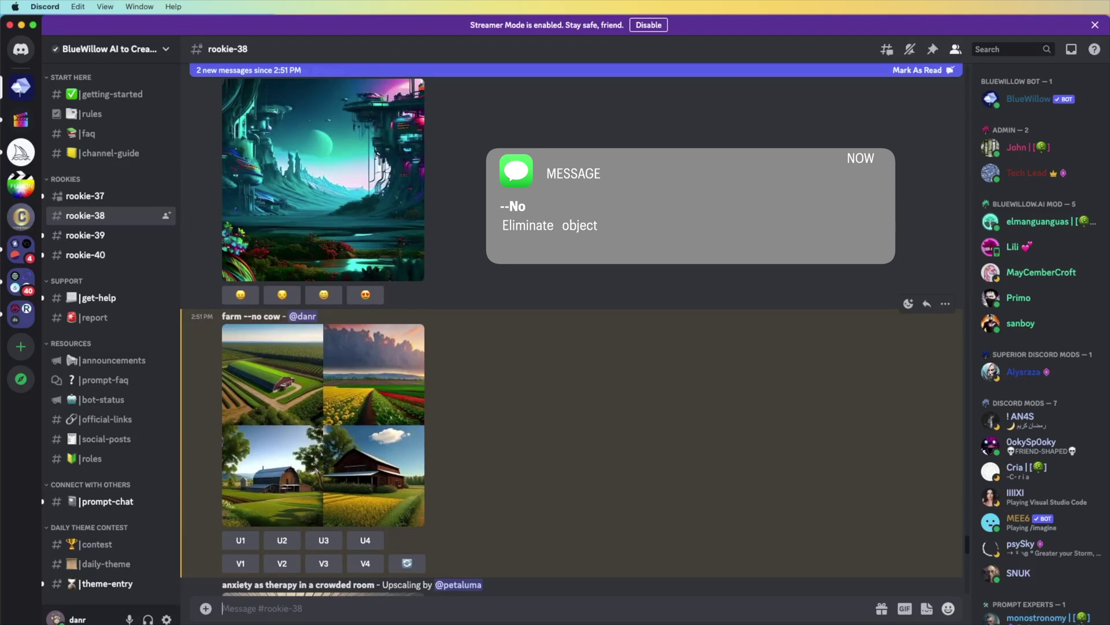
pyautogui.click(324, 425)
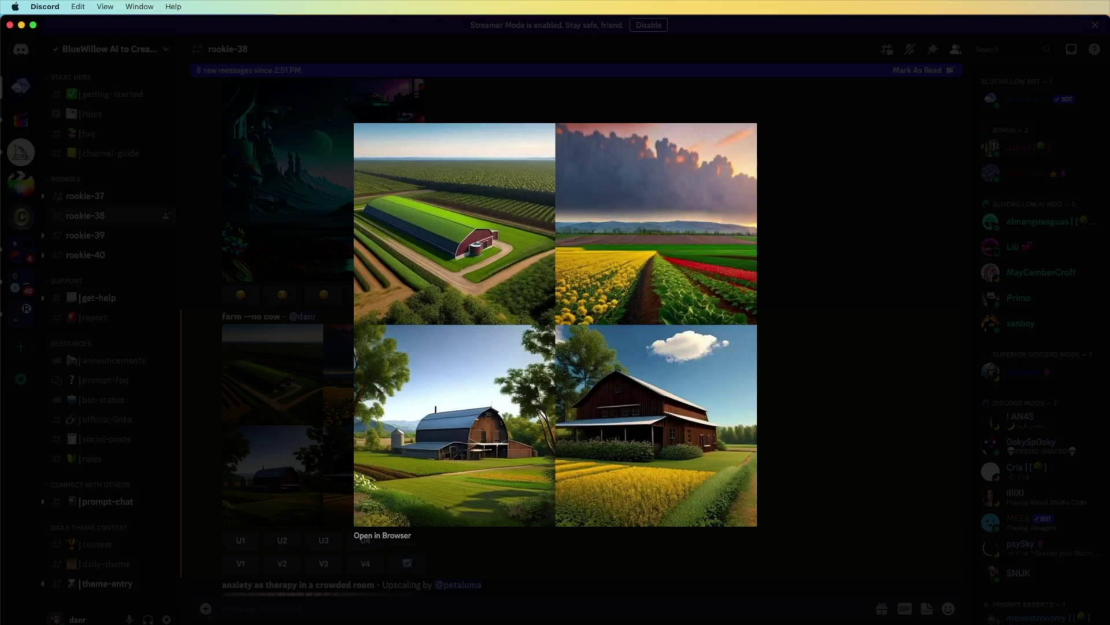
pyautogui.press('Escape')
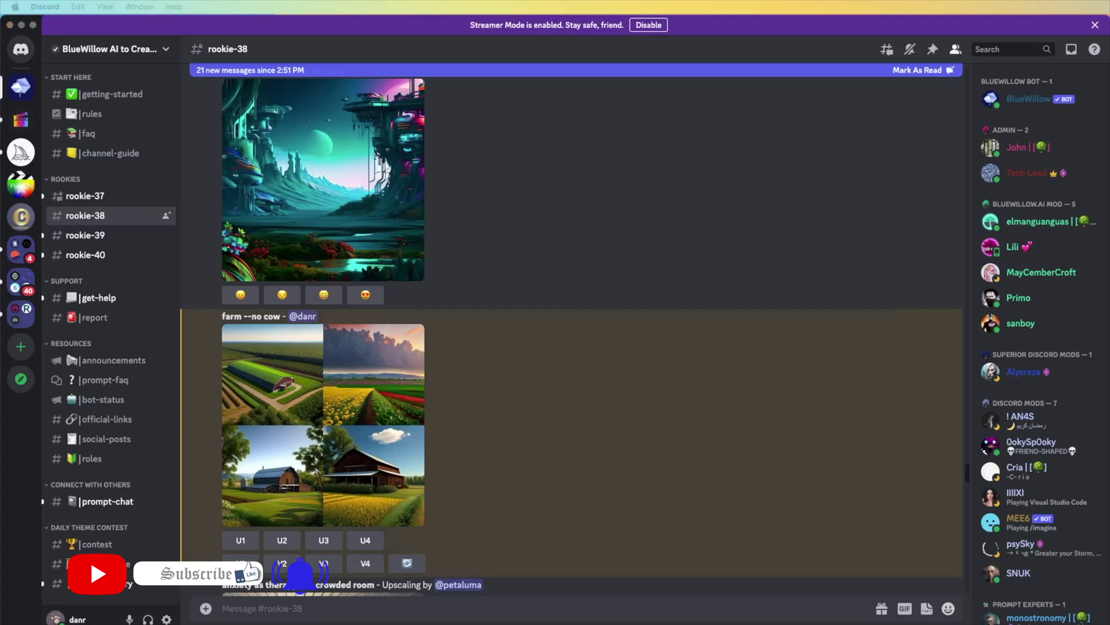
# Switch to the rookie-37 channel and browse through its messages.
pyautogui.click(85, 195)
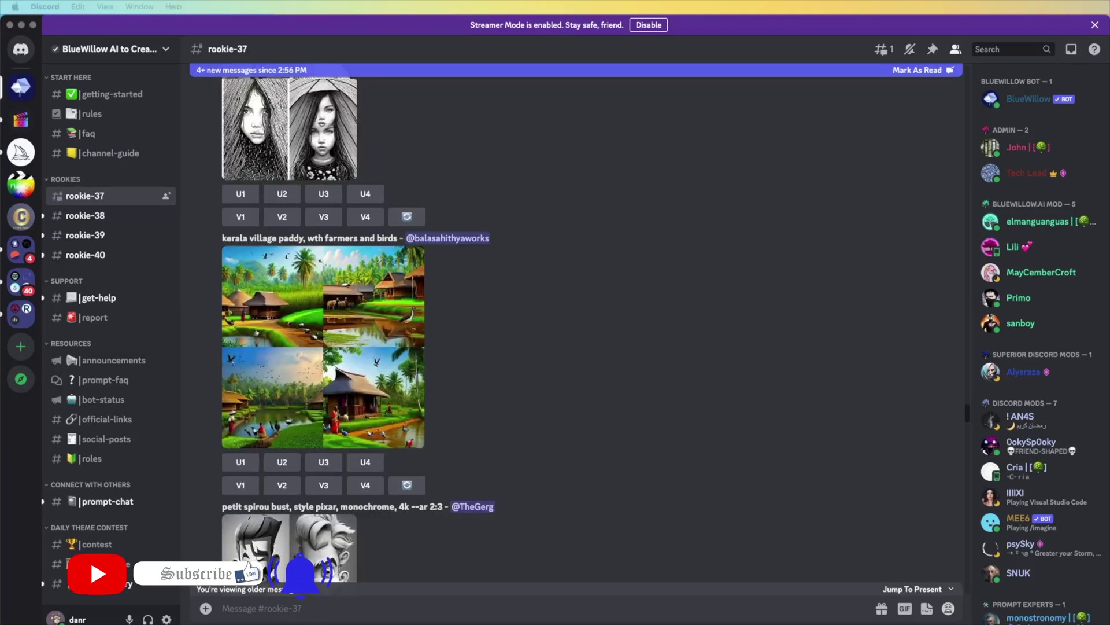
pyautogui.scroll(-5, 576, 328)
pyautogui.scroll(-15, 368, 328)
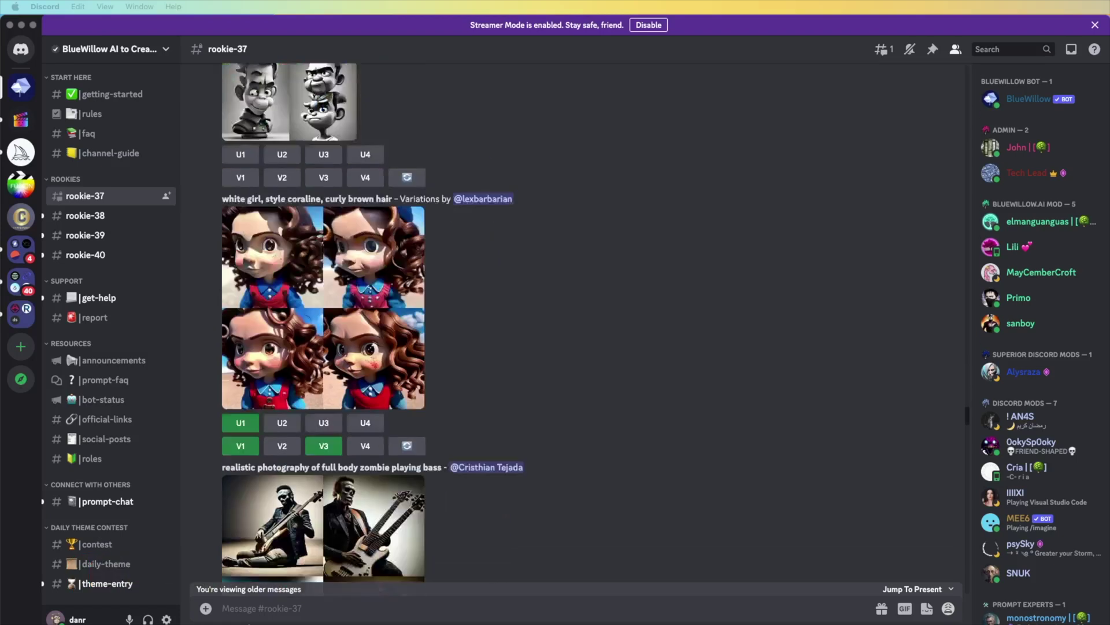
# Start an /imagine command in rookie-37 with the prompt text "guitarist 4k --ar 4:3".
pyautogui.click(223, 607)
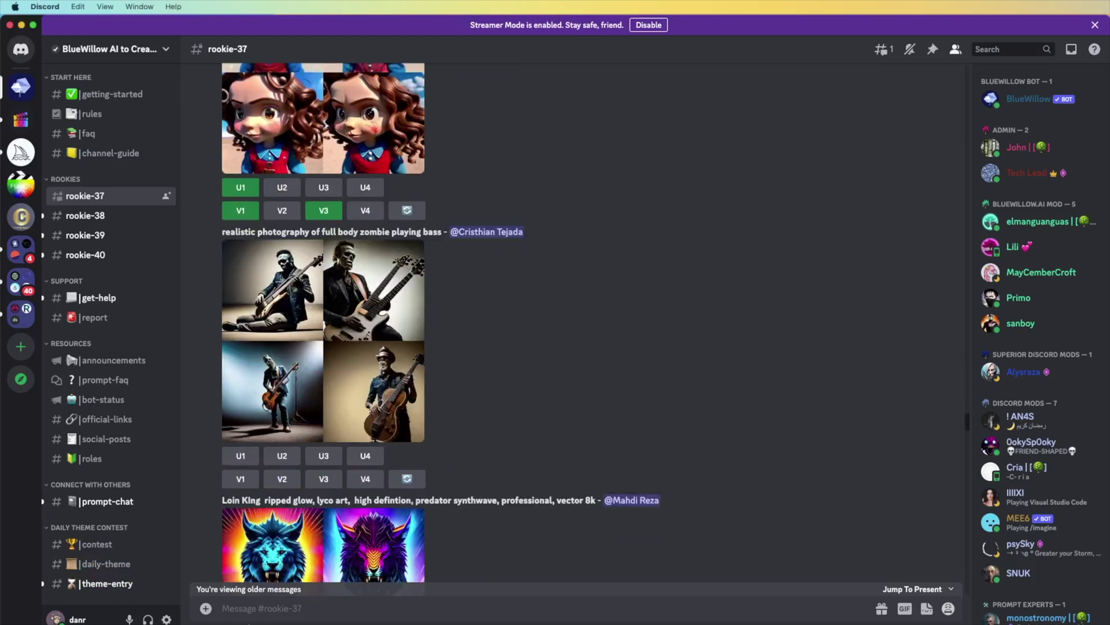
pyautogui.write('/')
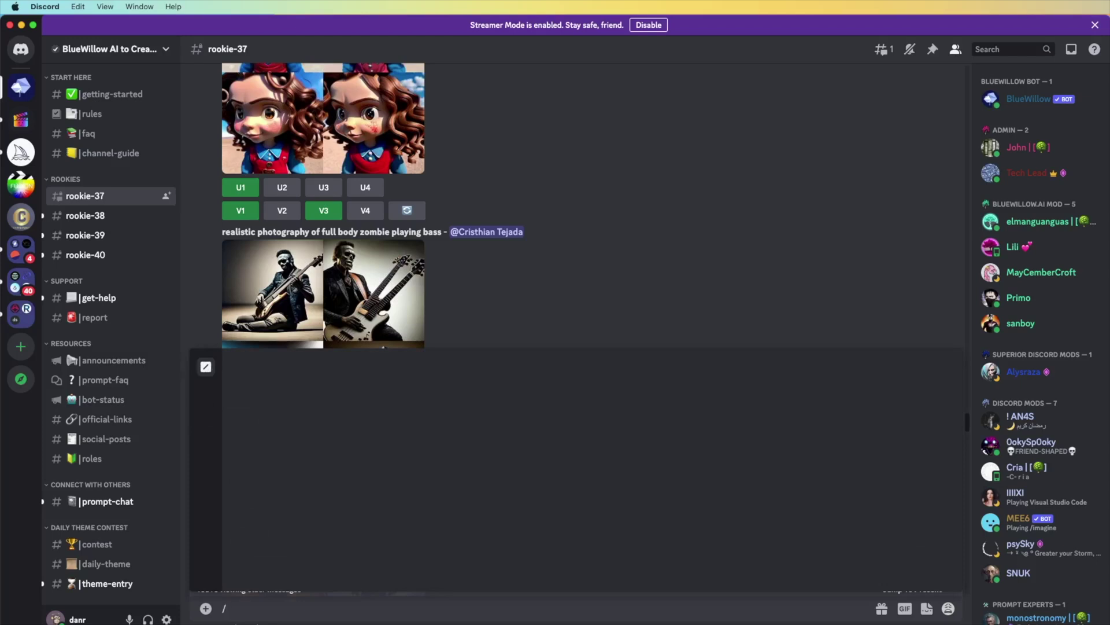
pyautogui.write('imagine')
pyautogui.press('Return')
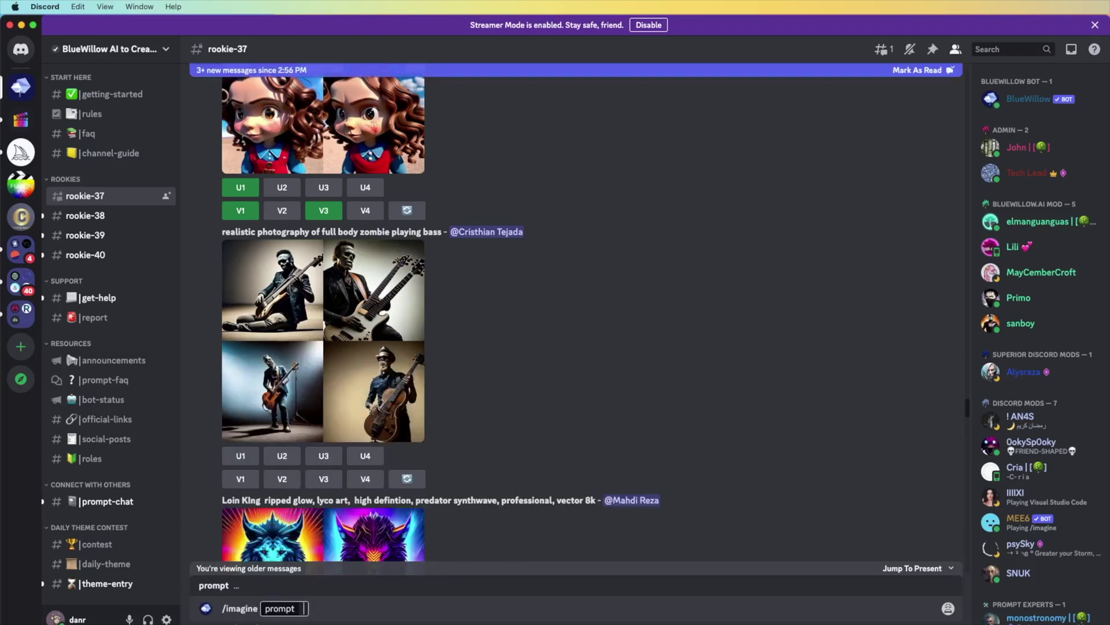
pyautogui.write('guitar')
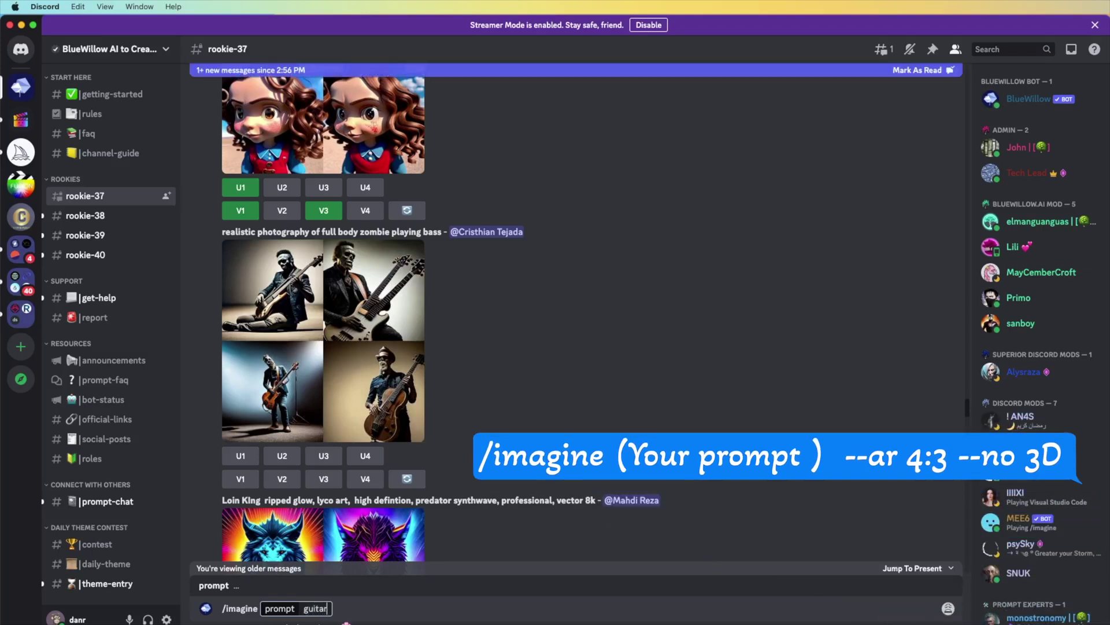
pyautogui.write('ist')
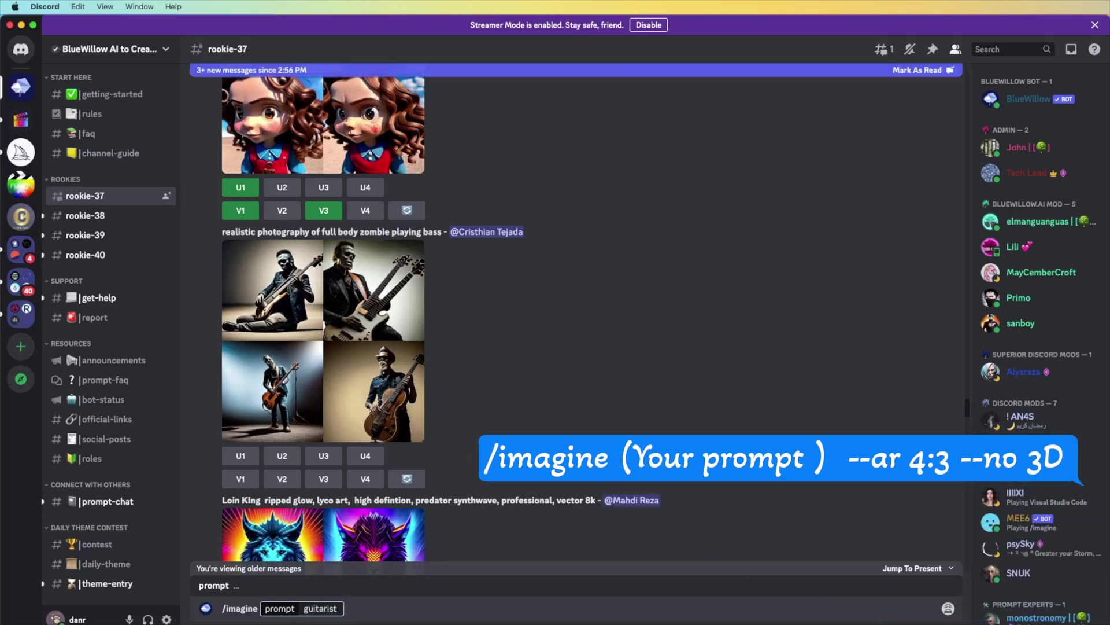
pyautogui.write(' w')
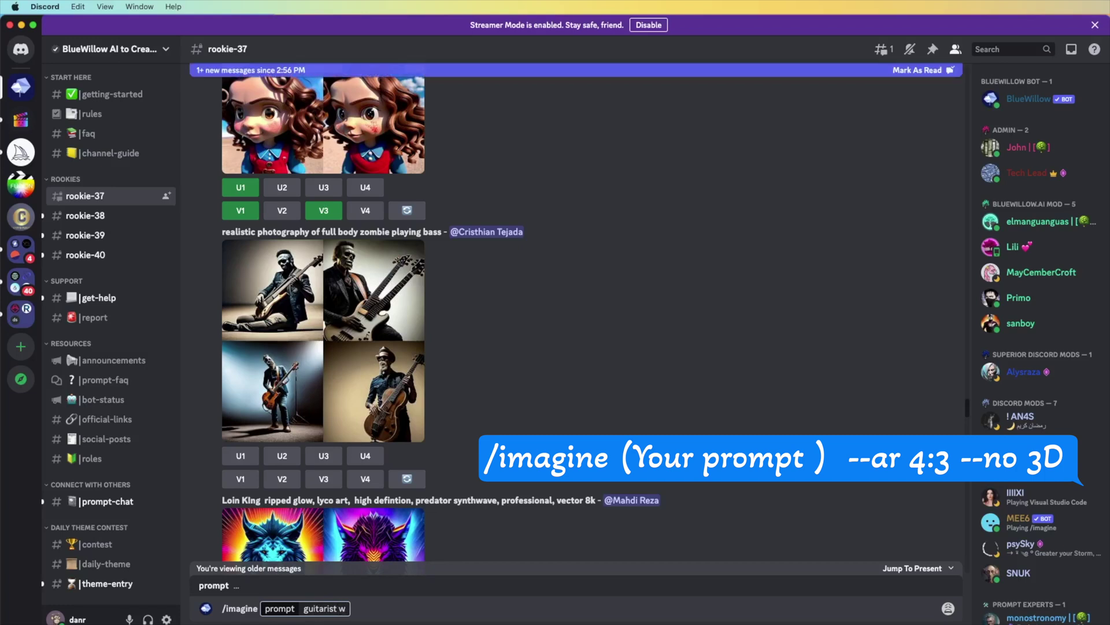
pyautogui.press('BackSpace')
pyautogui.write('4k')
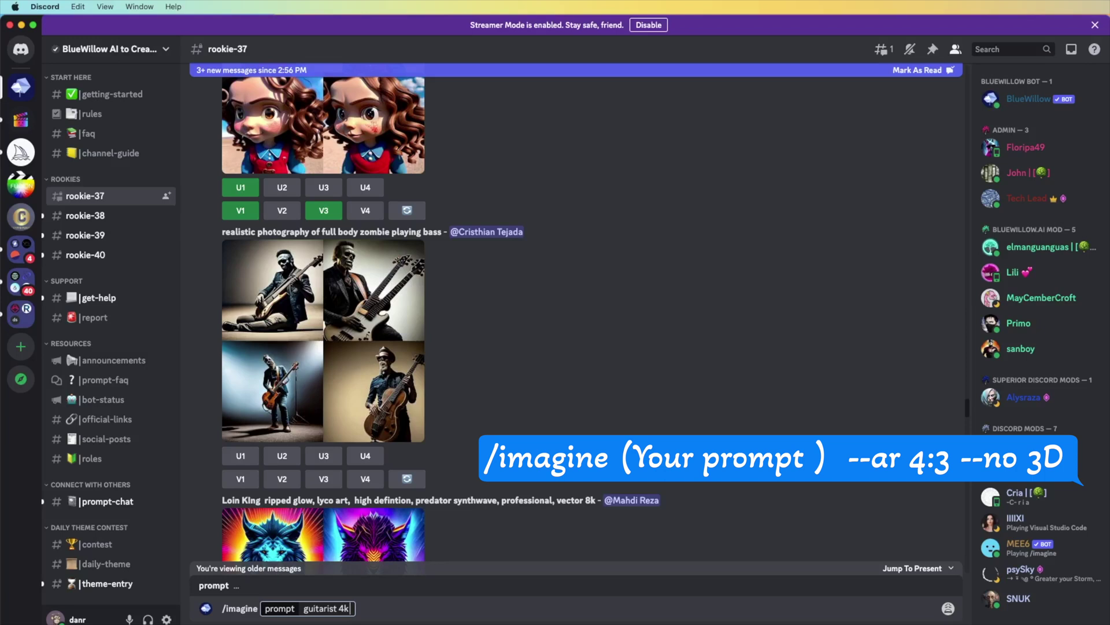
pyautogui.write(' --ar 4')
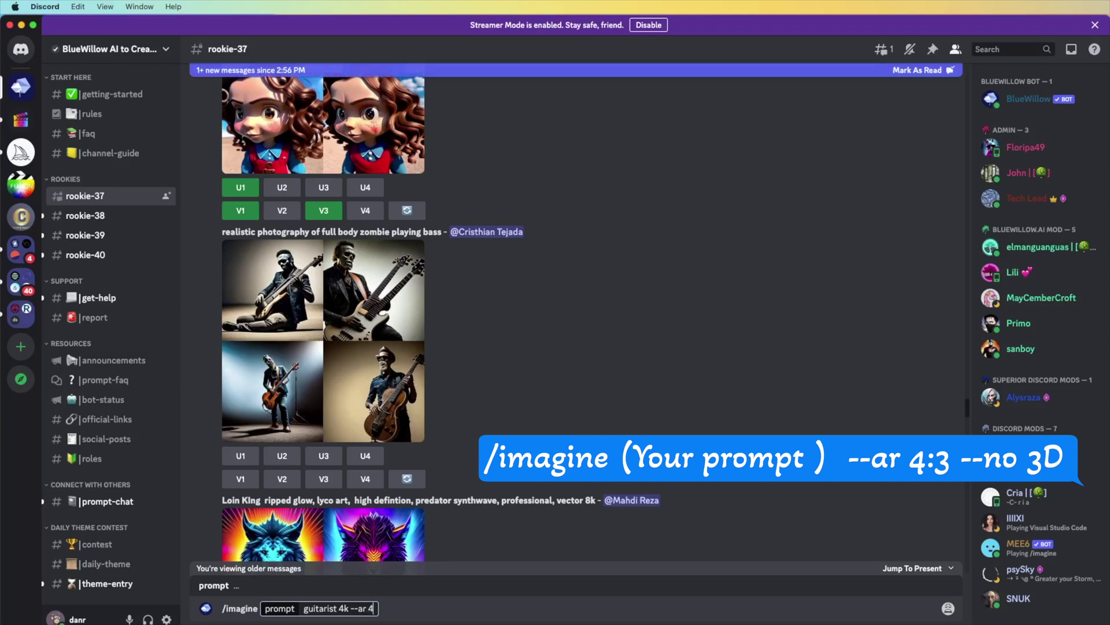
pyautogui.write(':3')
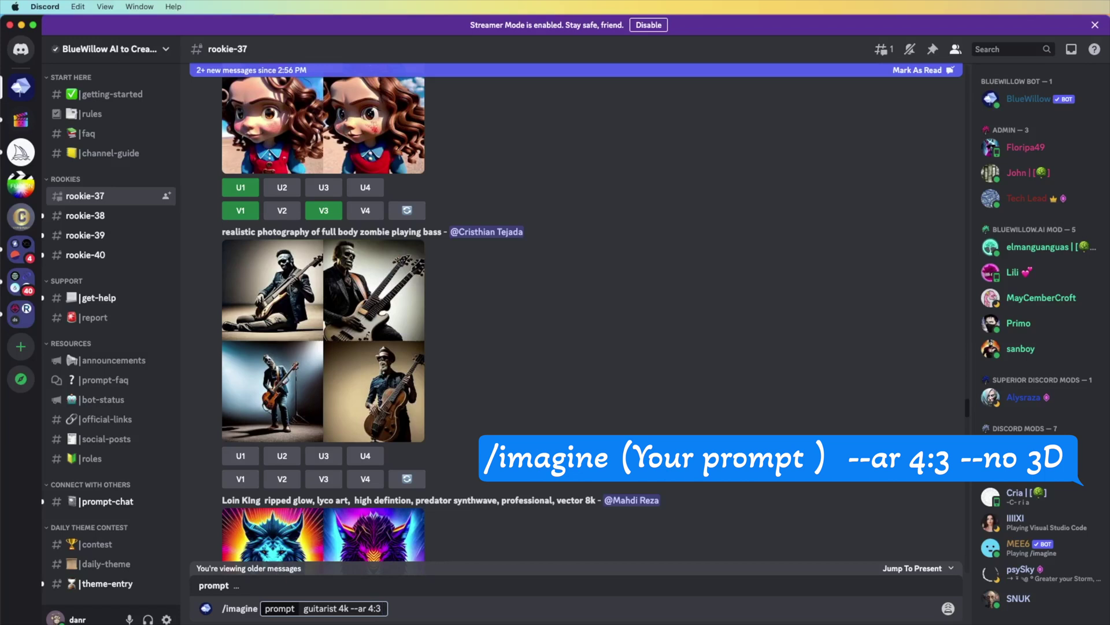
# Add the exclusion "--no 3D" to the end of the guitarist prompt and submit it.
pyautogui.write(' no')
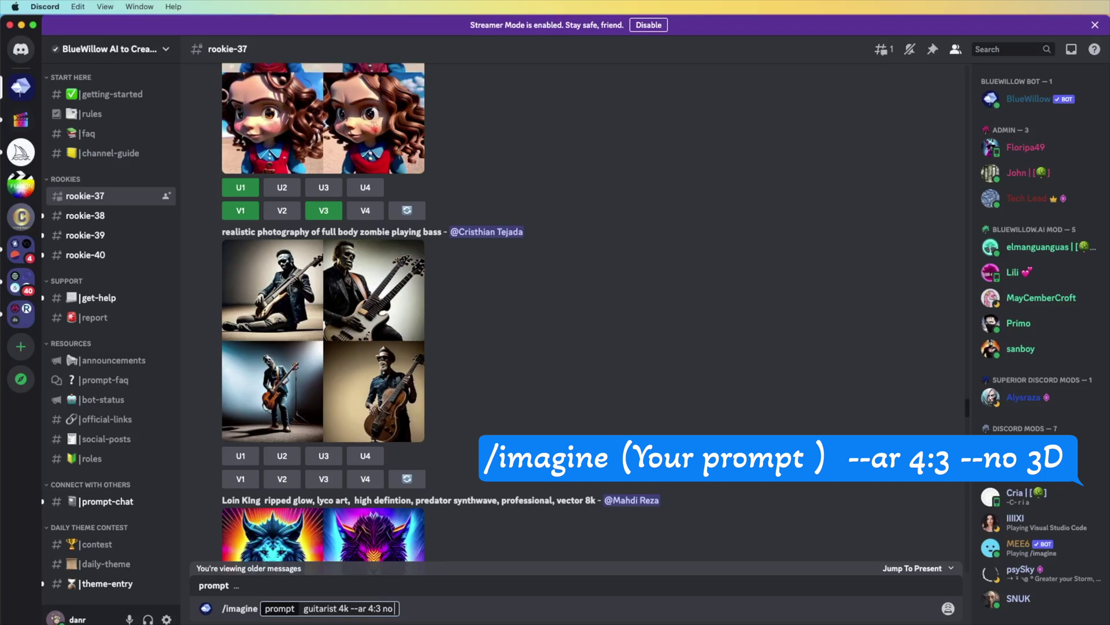
pyautogui.press('BackSpace')
pyautogui.press('BackSpace')
pyautogui.press('BackSpace')
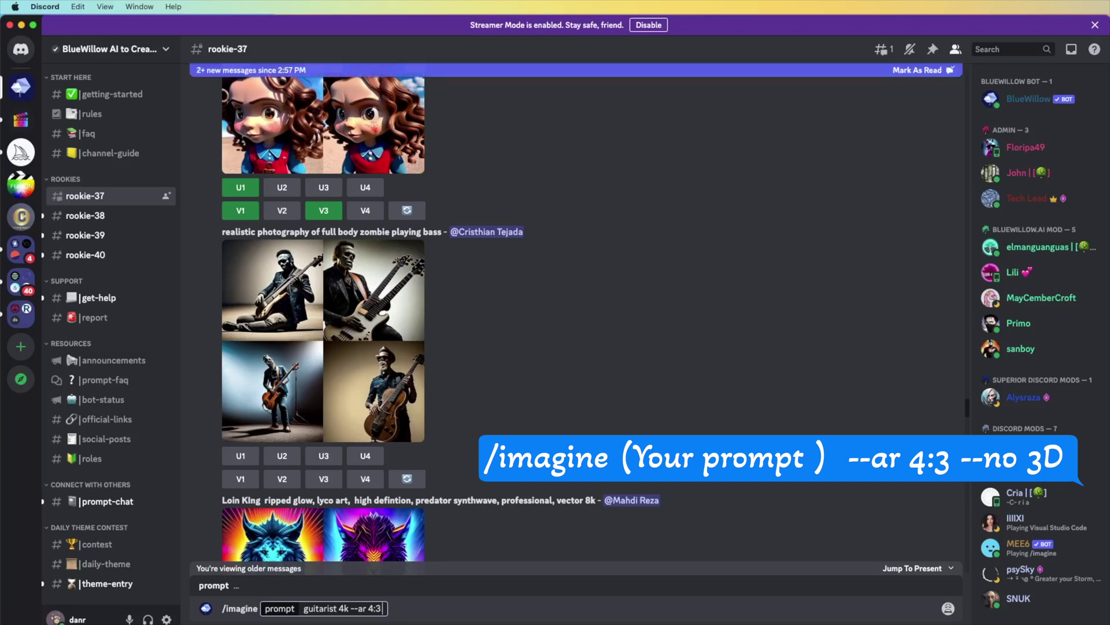
pyautogui.write('--no 3d')
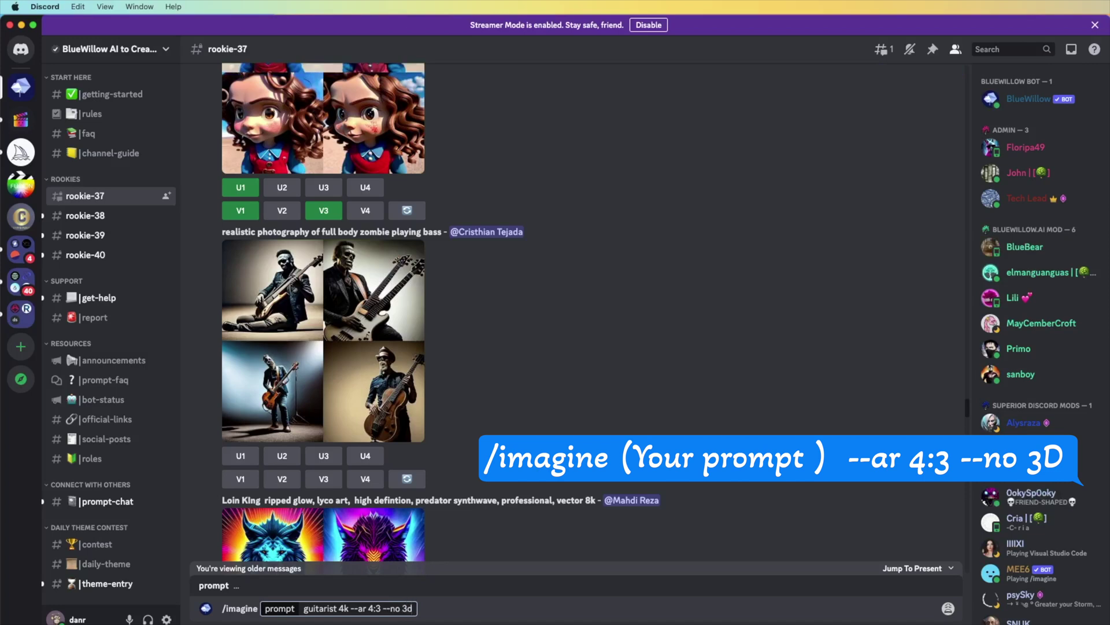
pyautogui.press('BackSpace')
pyautogui.write('D')
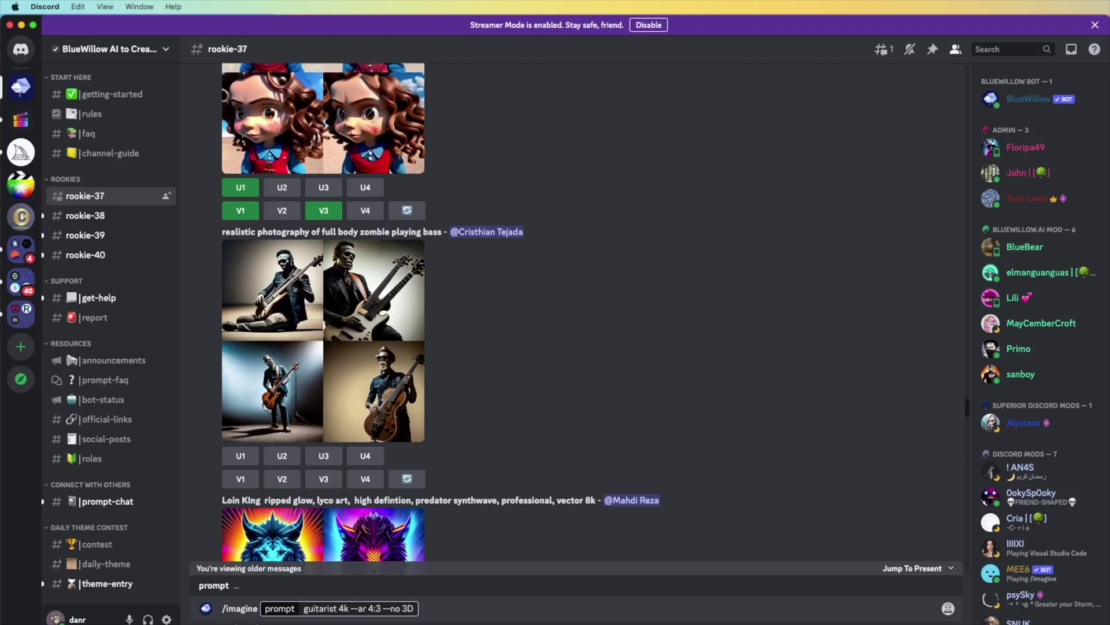
pyautogui.press('Return')
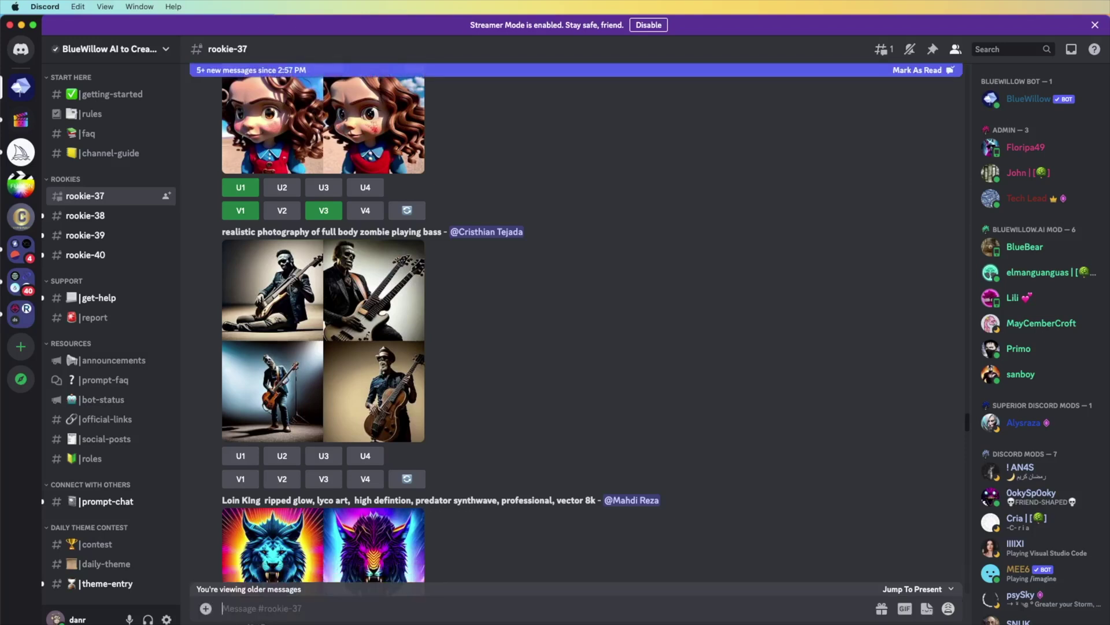
# Find the generated guitarist grid in the rookie-37 messages, view it enlarged, and close the preview.
pyautogui.scroll(-10, 572, 330)
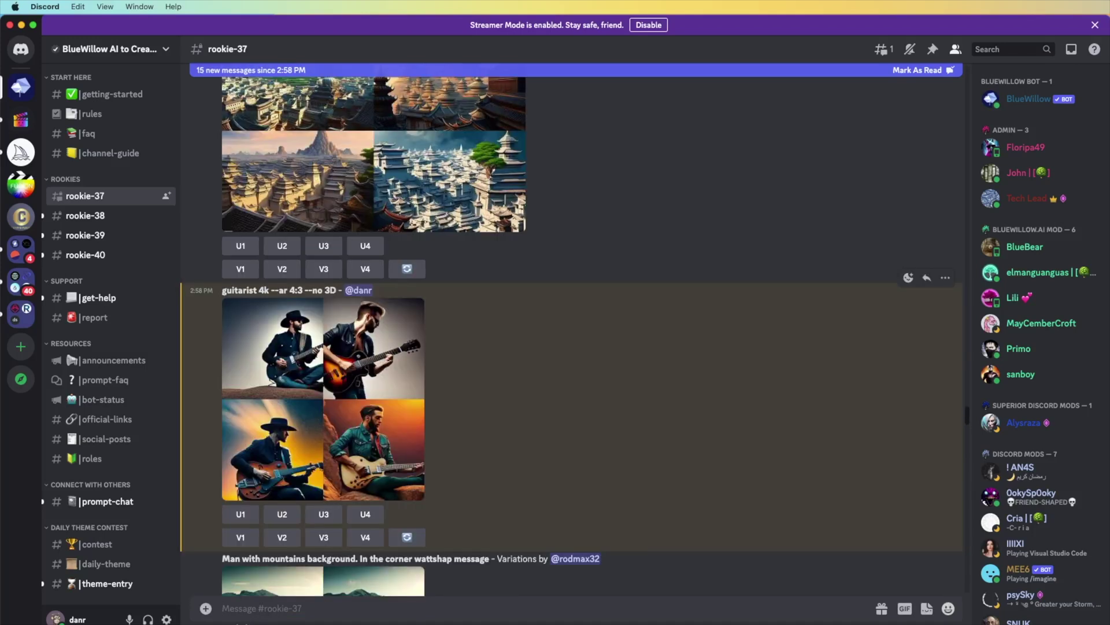
pyautogui.click(323, 399)
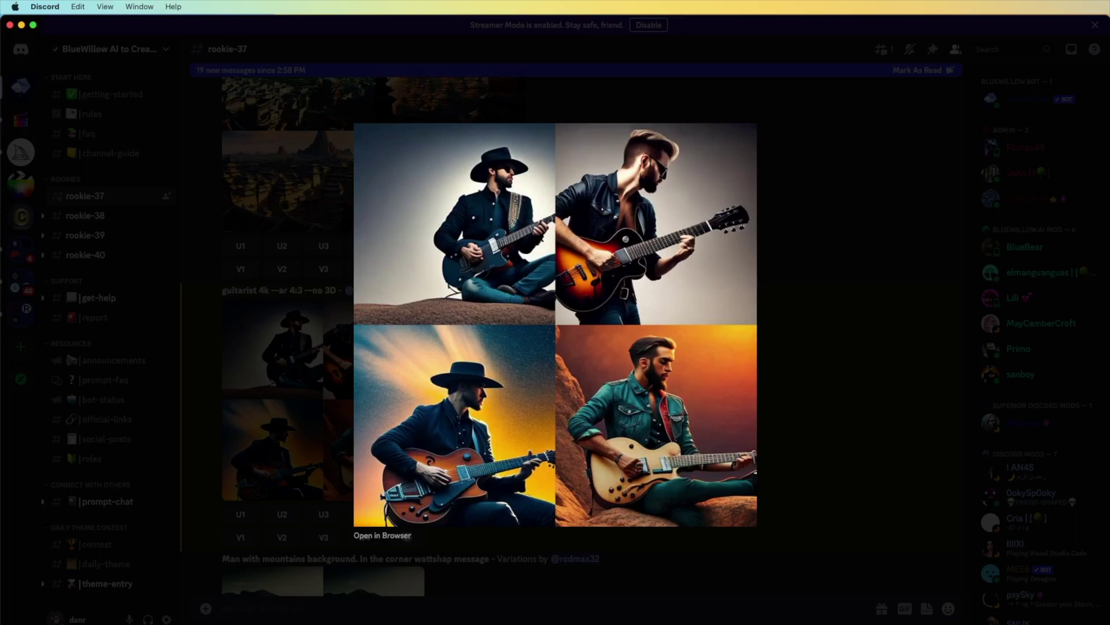
pyautogui.press('Escape')
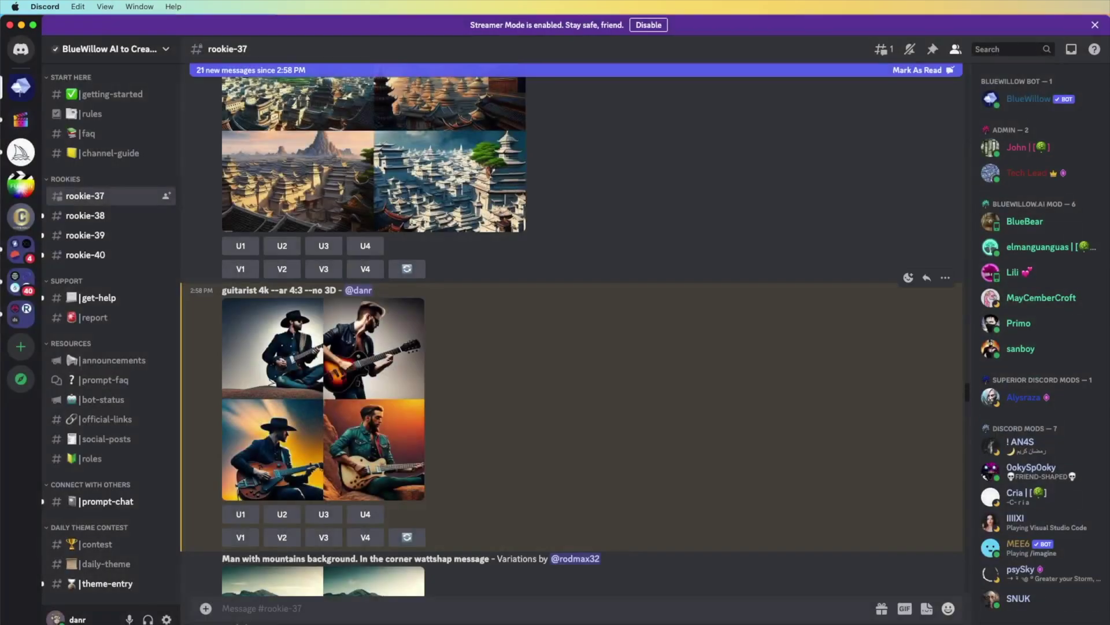